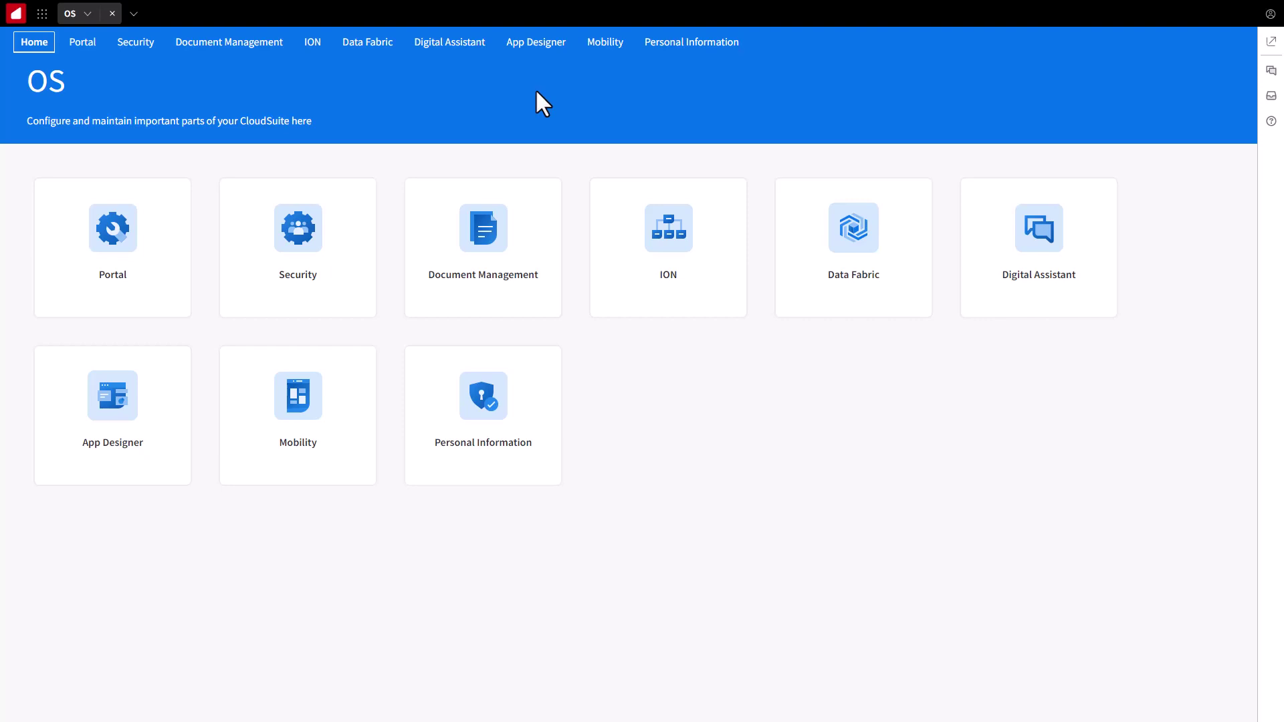
# From the OS home, go to Security Administration > Federated Security and expand its identity provider list.
pyautogui.click(42, 13)
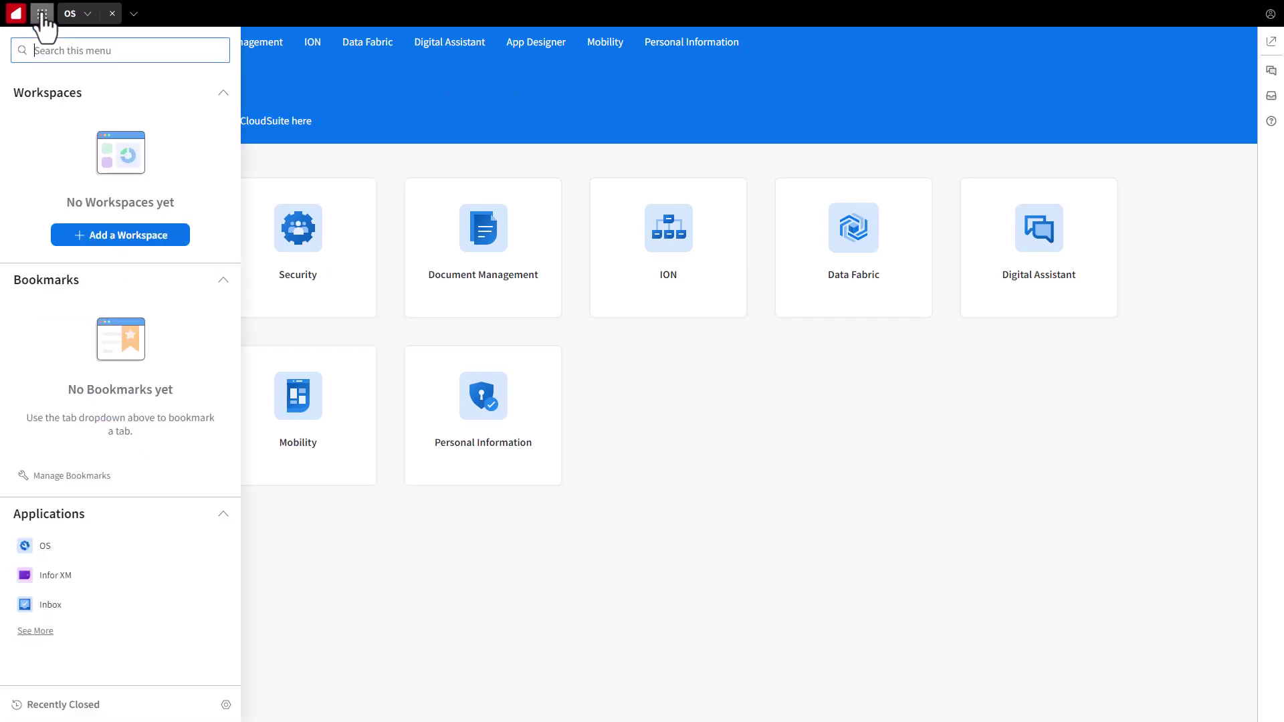
pyautogui.click(57, 547)
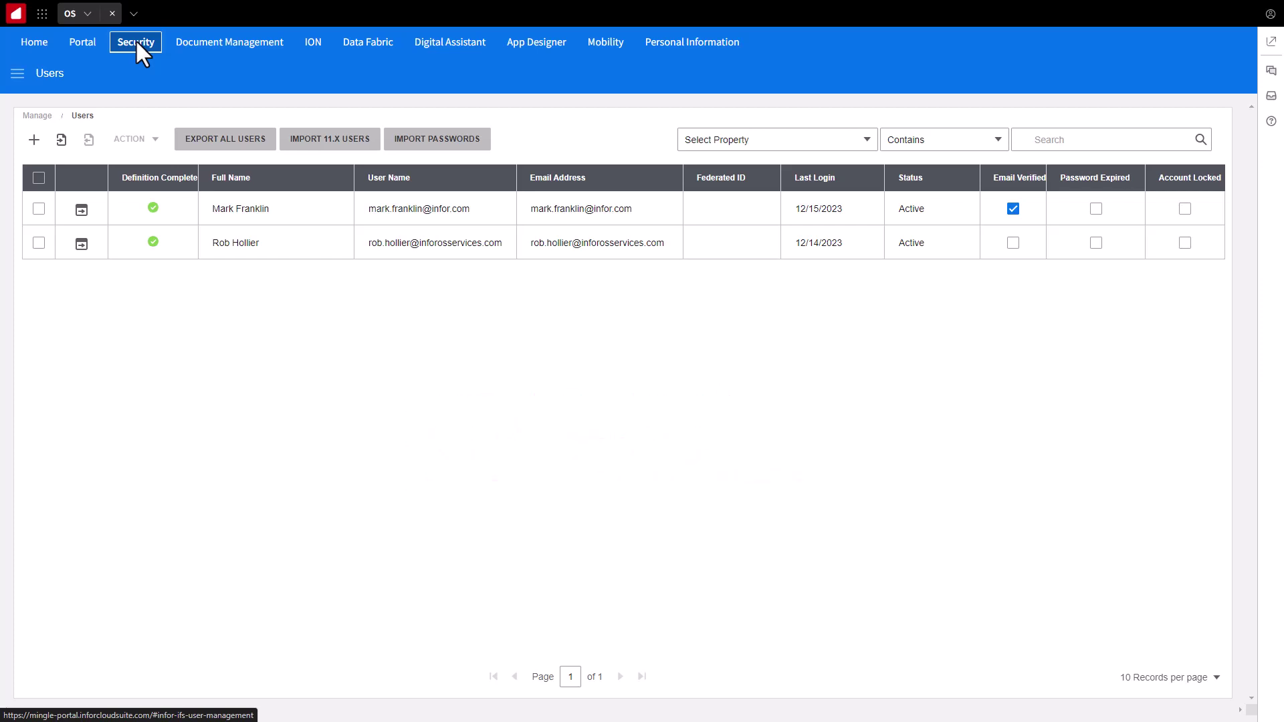
pyautogui.click(16, 73)
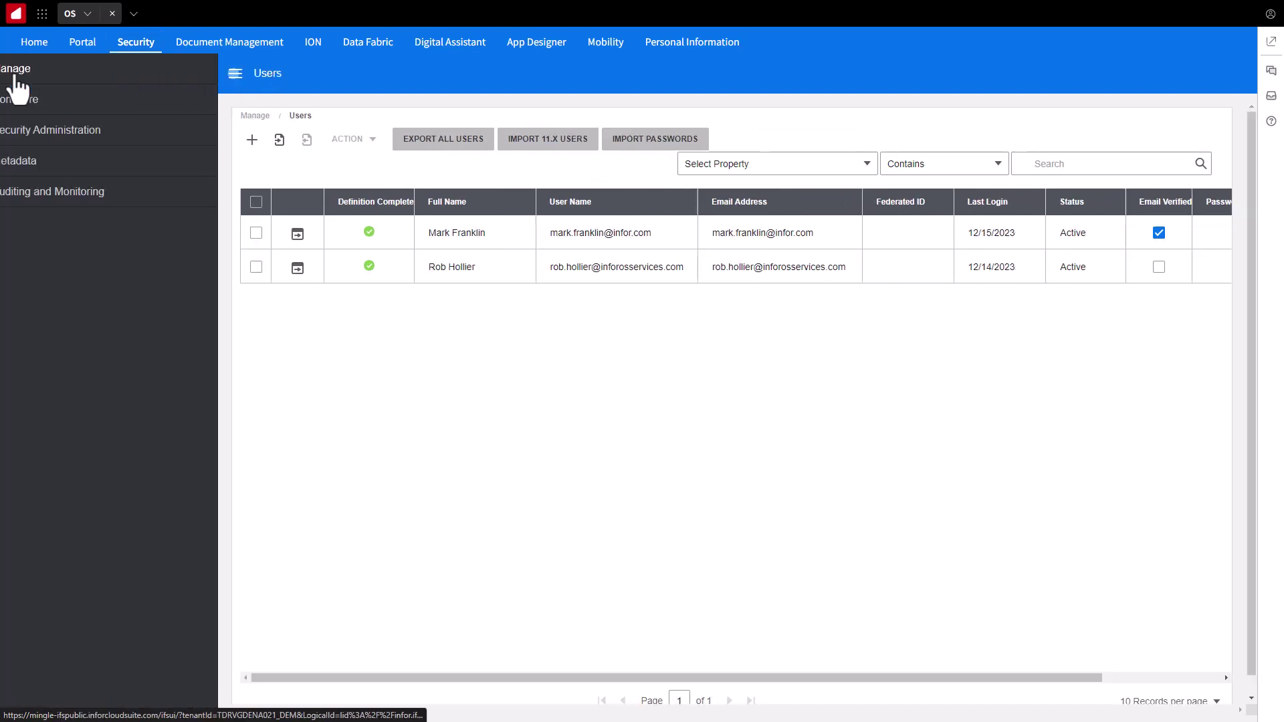
pyautogui.click(24, 133)
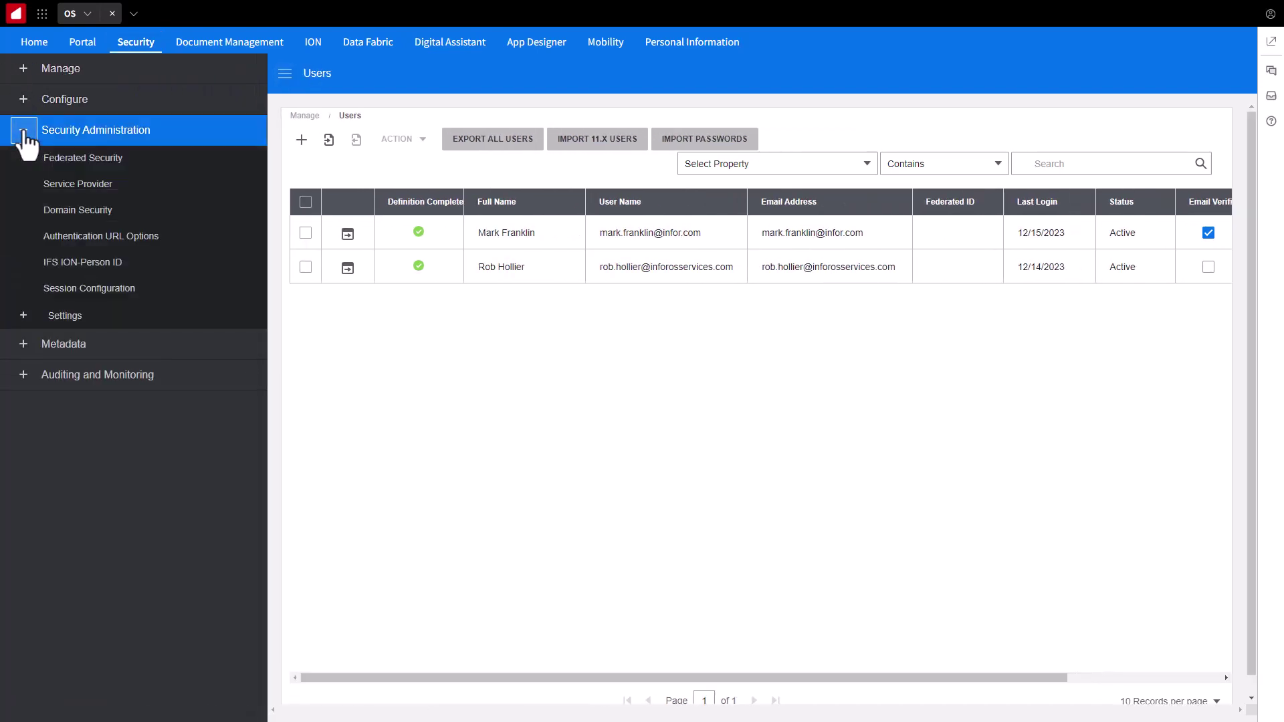
pyautogui.click(90, 160)
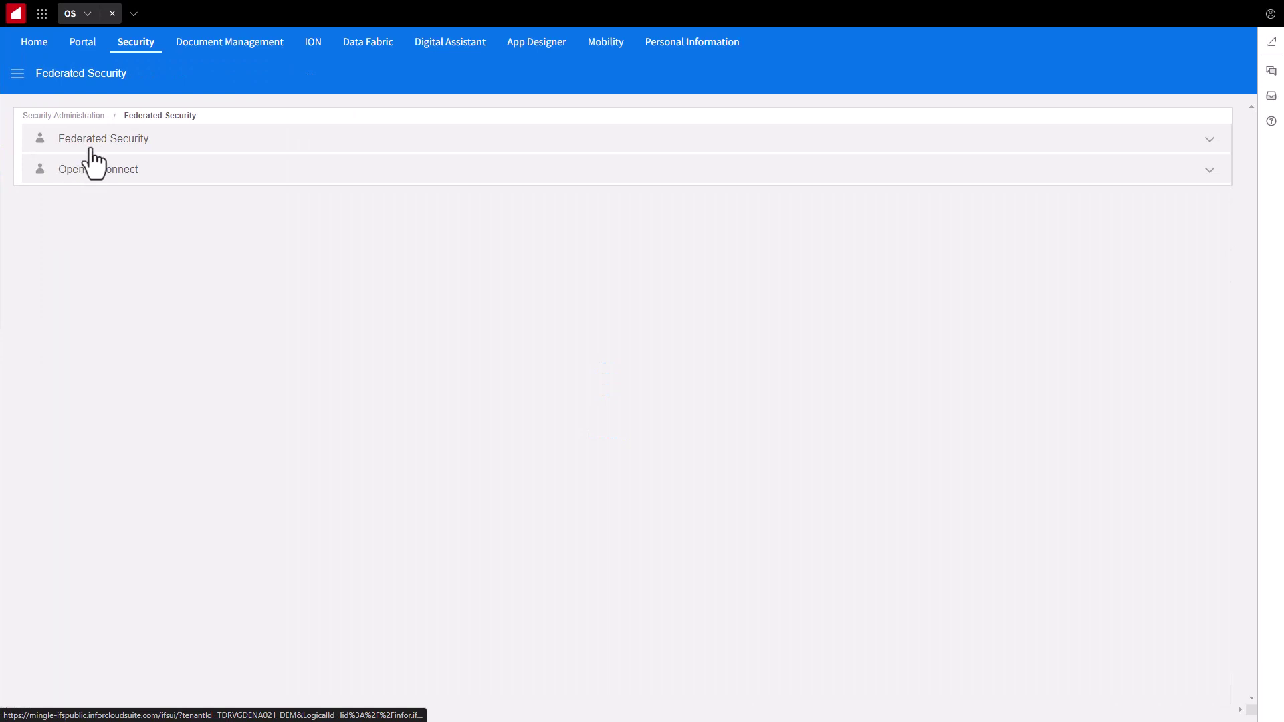
pyautogui.click(95, 142)
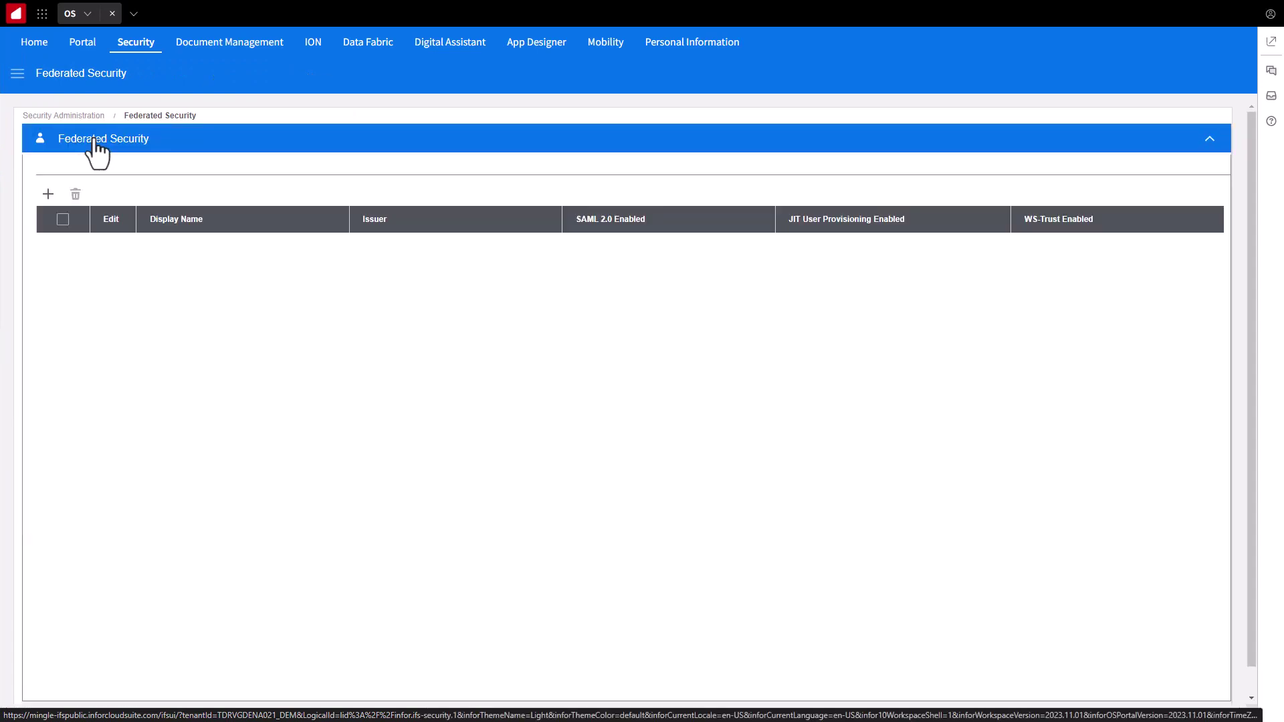
# Add a new federated identity provider and scroll through the blank SAML 2.0 form.
pyautogui.click(48, 194)
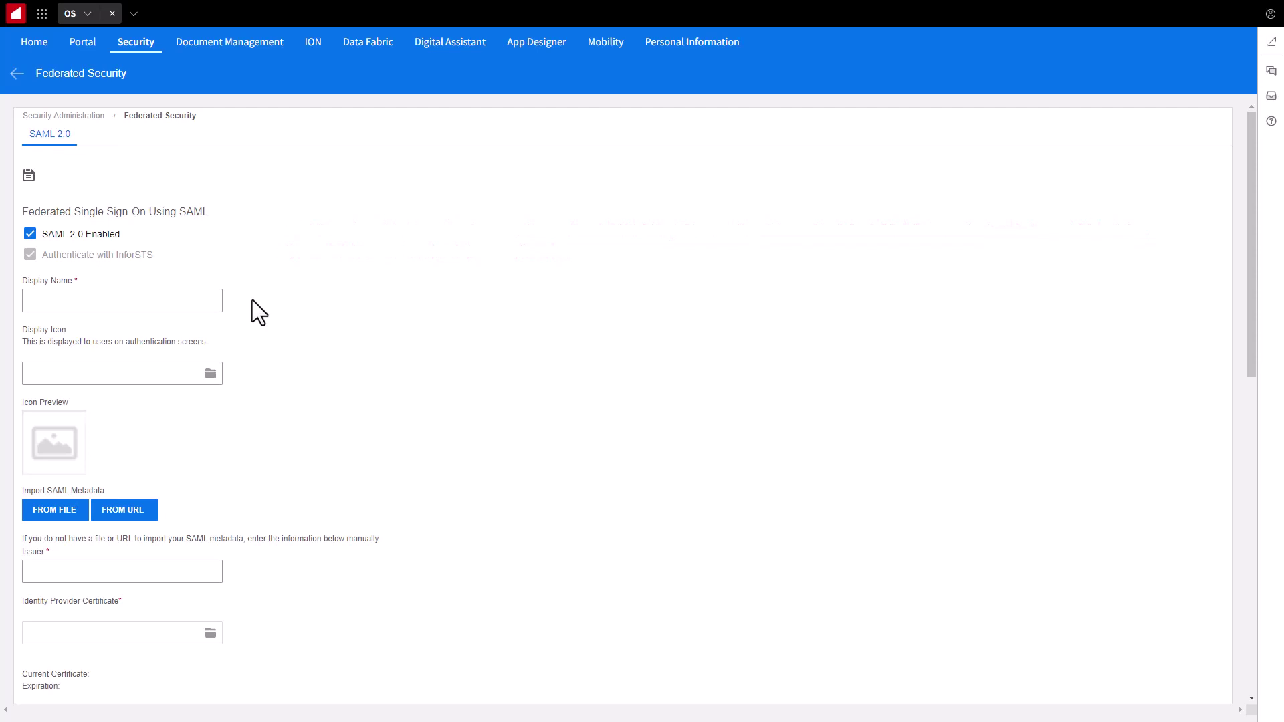
pyautogui.scroll(-7, 274, 311)
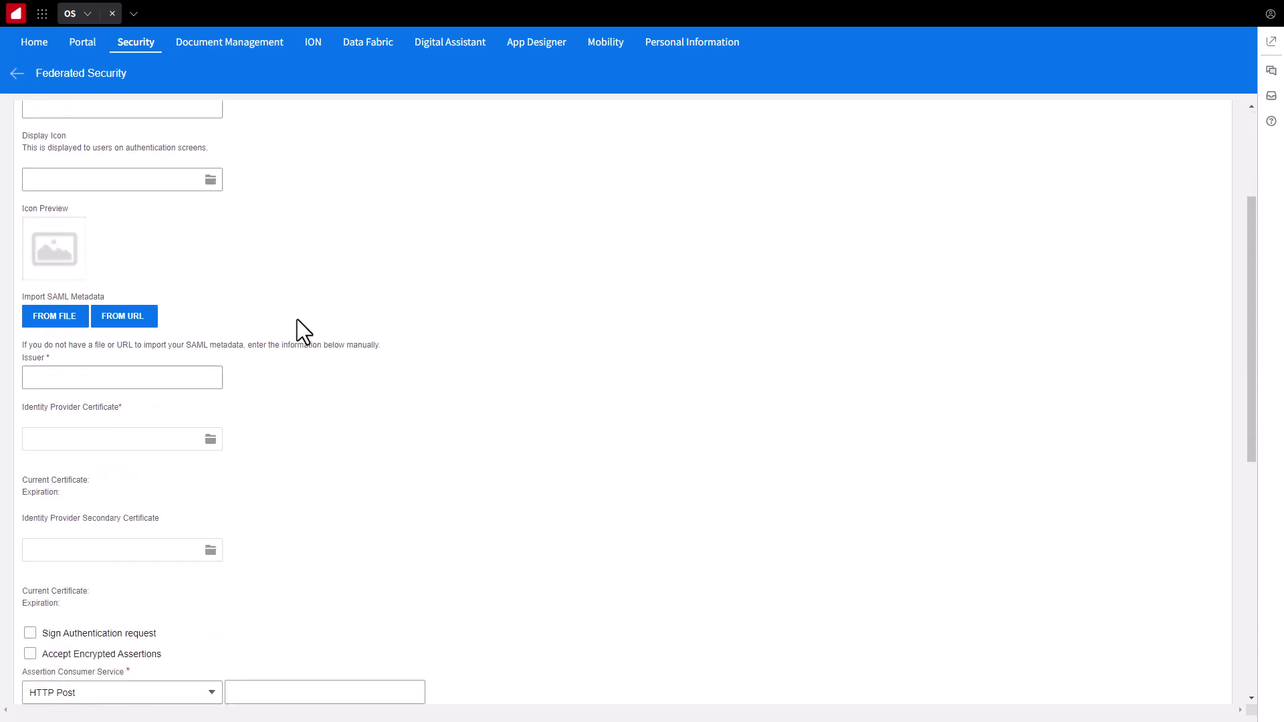
pyautogui.scroll(-4, 348, 295)
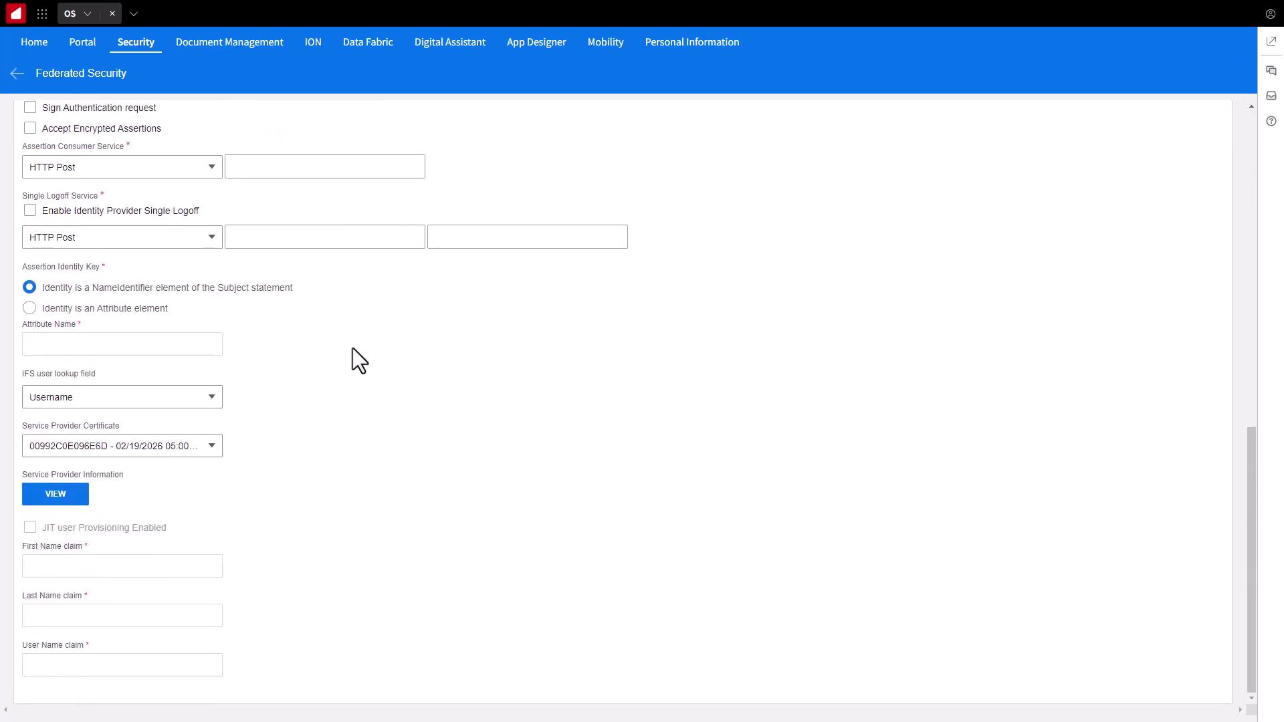
# Review the Service Provider Information details, then cancel out of them.
pyautogui.click(56, 493)
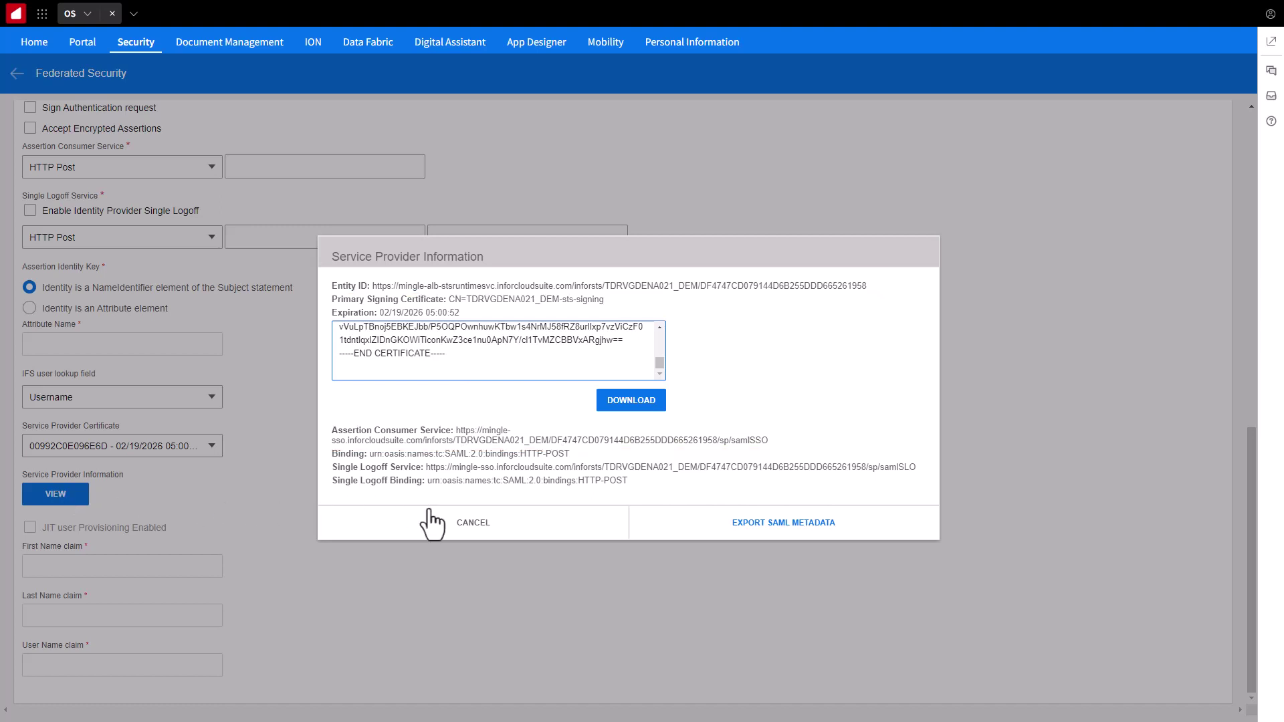
pyautogui.click(471, 522)
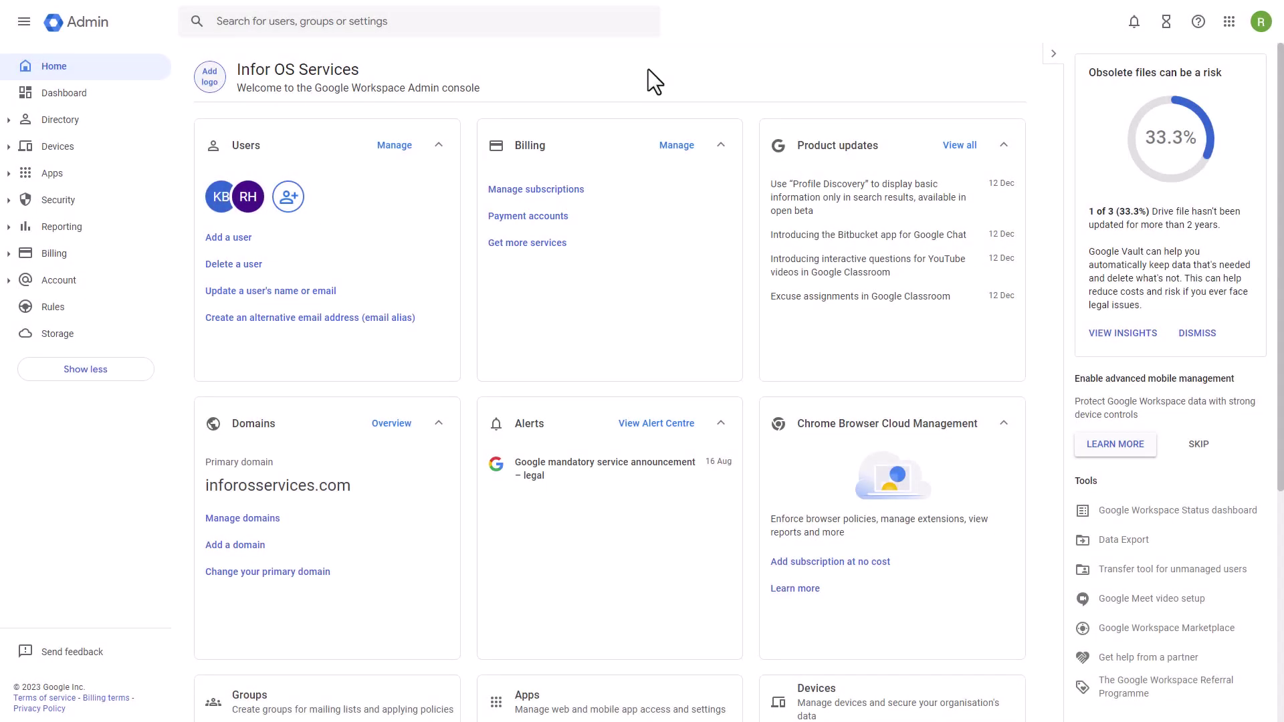
# Start a custom SAML app from Apps > Web and mobile apps > Add app.
pyautogui.click(12, 178)
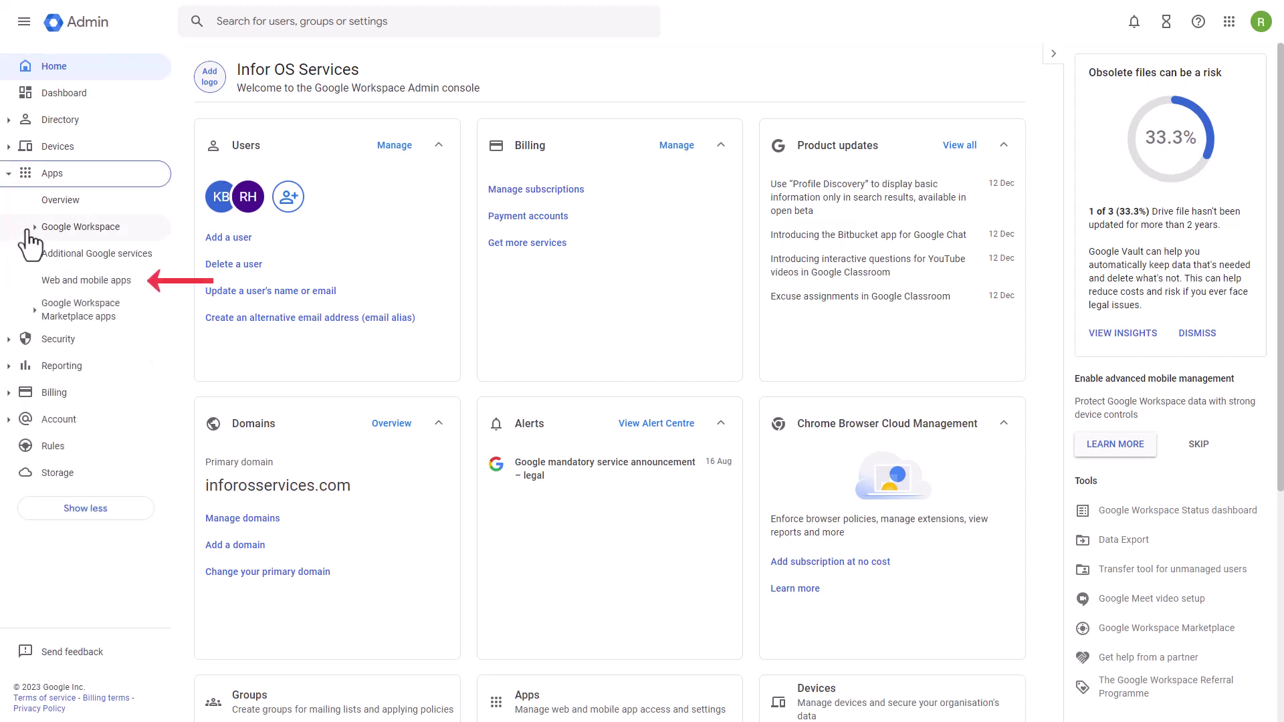
pyautogui.click(78, 280)
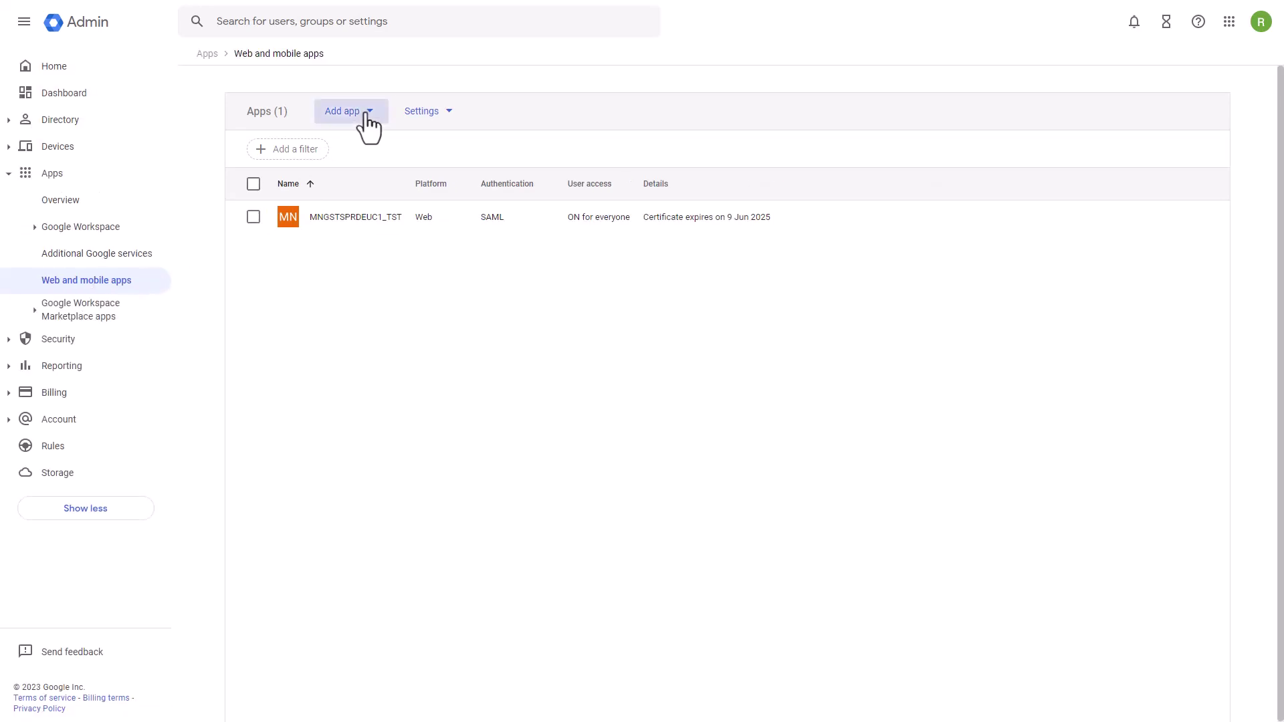
pyautogui.click(367, 119)
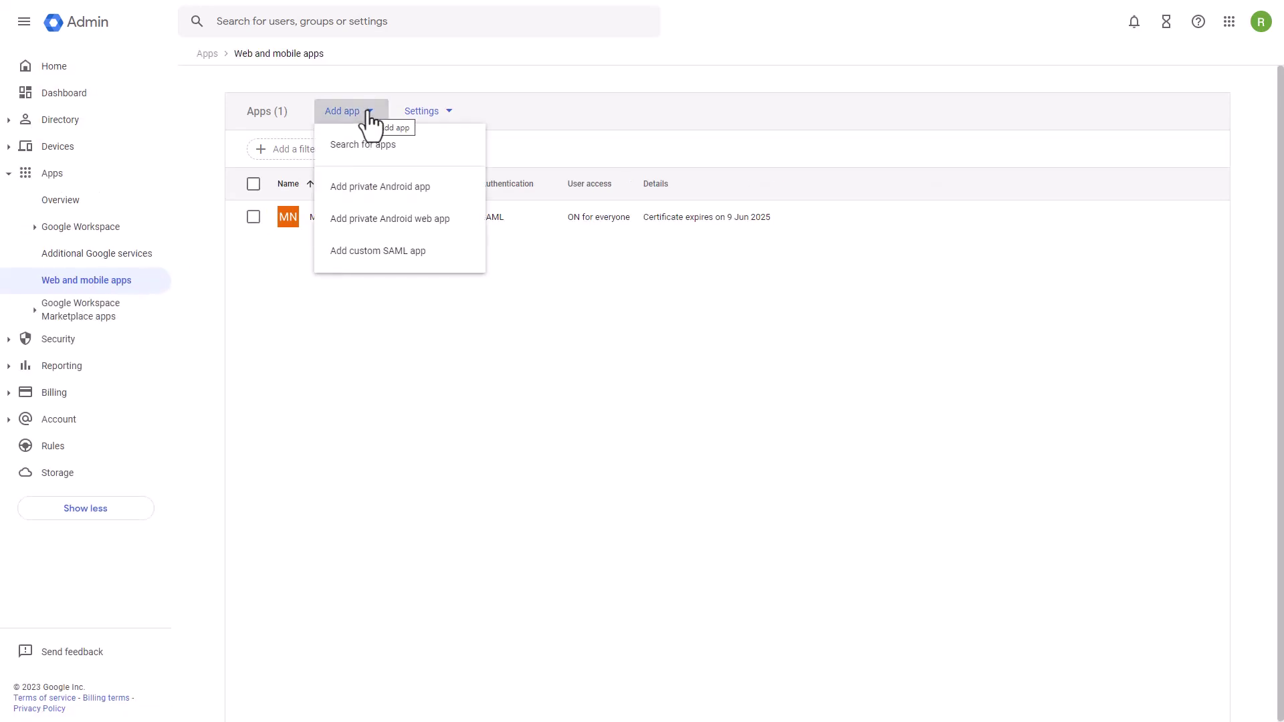
pyautogui.click(372, 252)
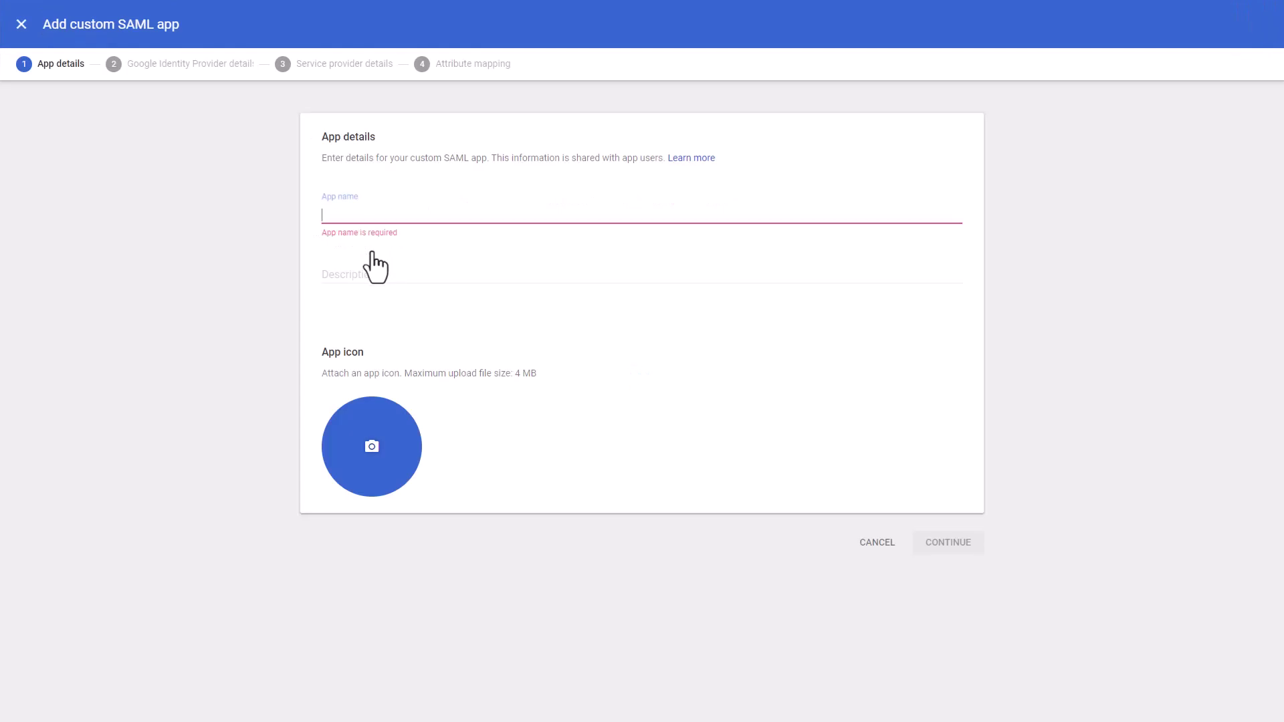
# Name the app 'Infor Cloudsuite DEM' and save Google's IdP metadata file.
pyautogui.write('Infor ')
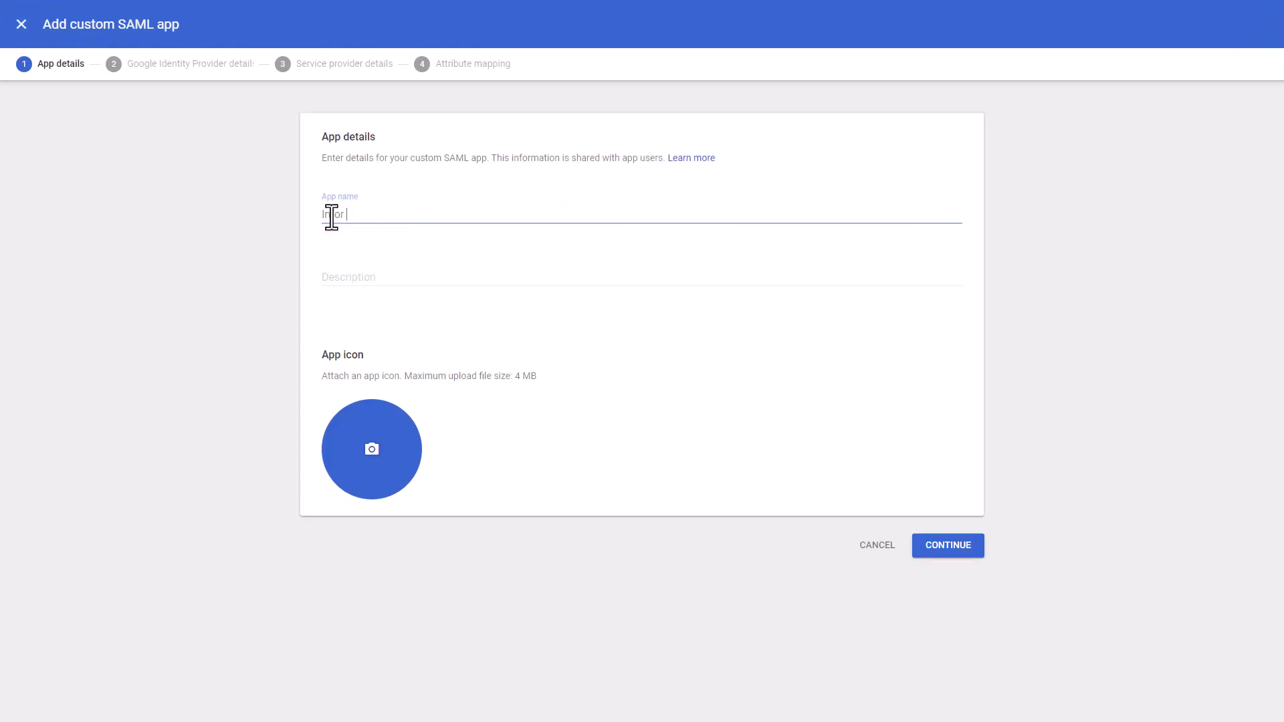
pyautogui.write('Cloudsuite DEM')
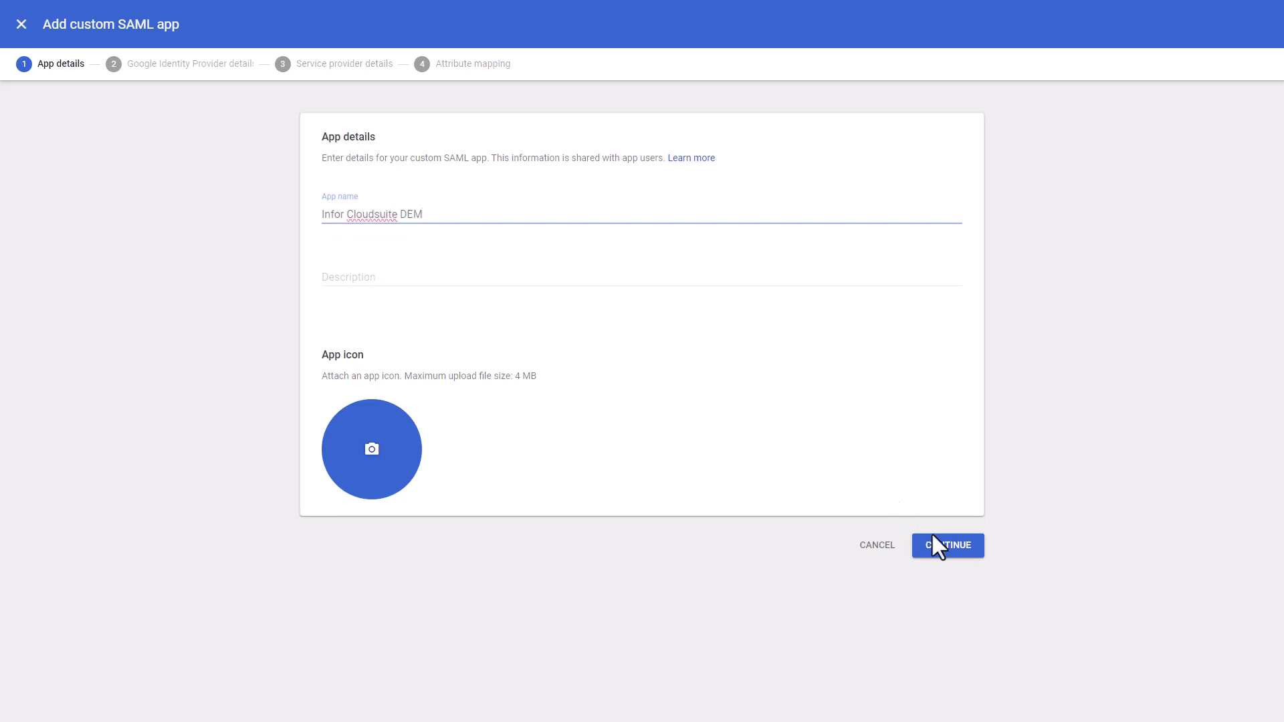
pyautogui.click(948, 547)
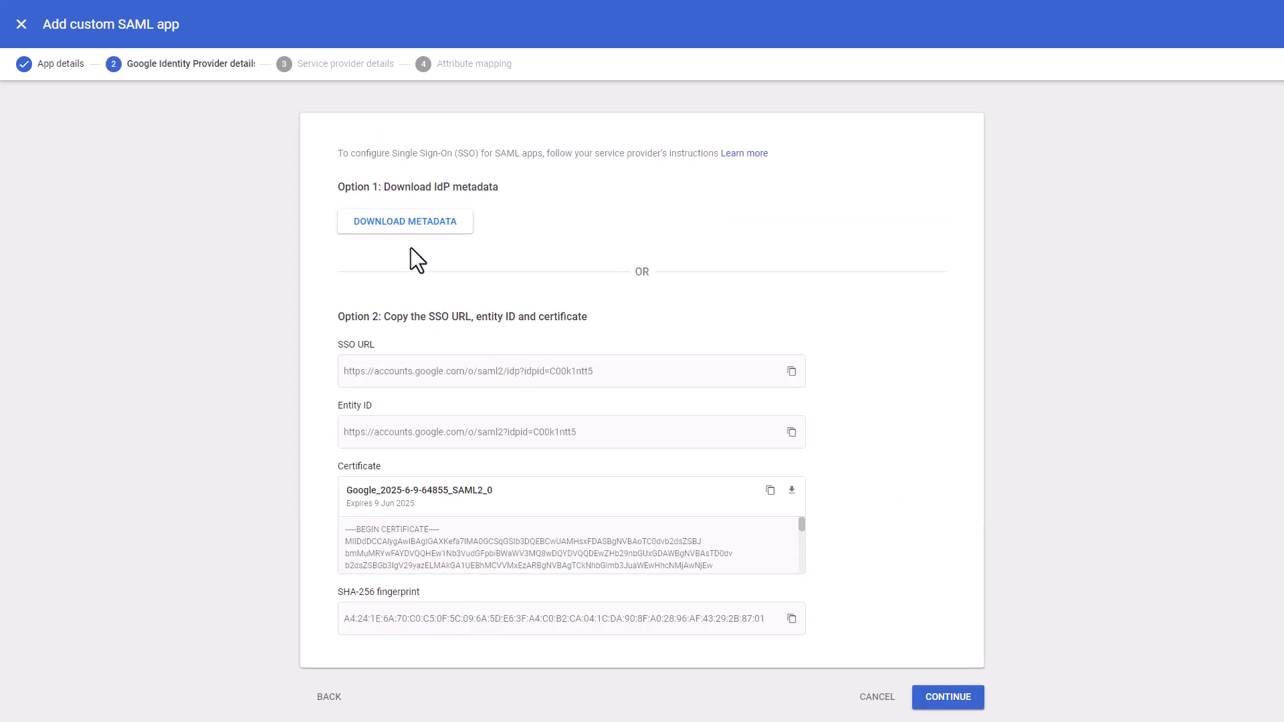
pyautogui.click(404, 223)
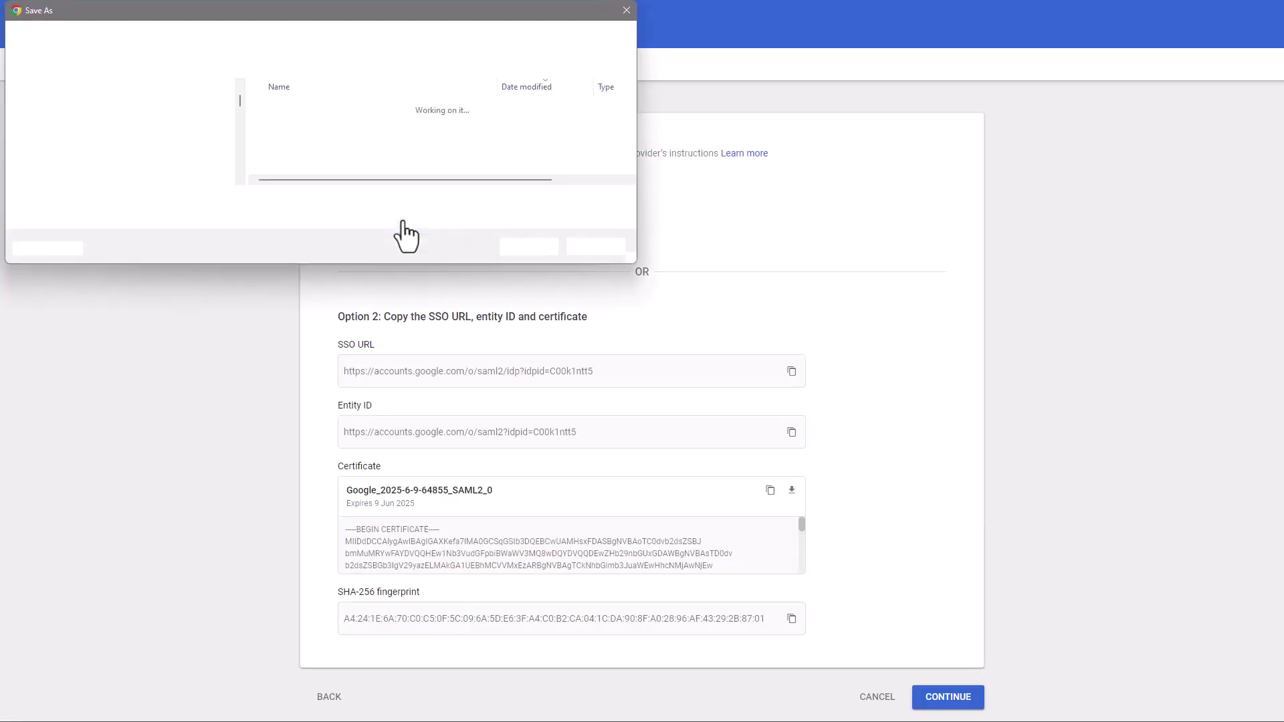
pyautogui.click(527, 245)
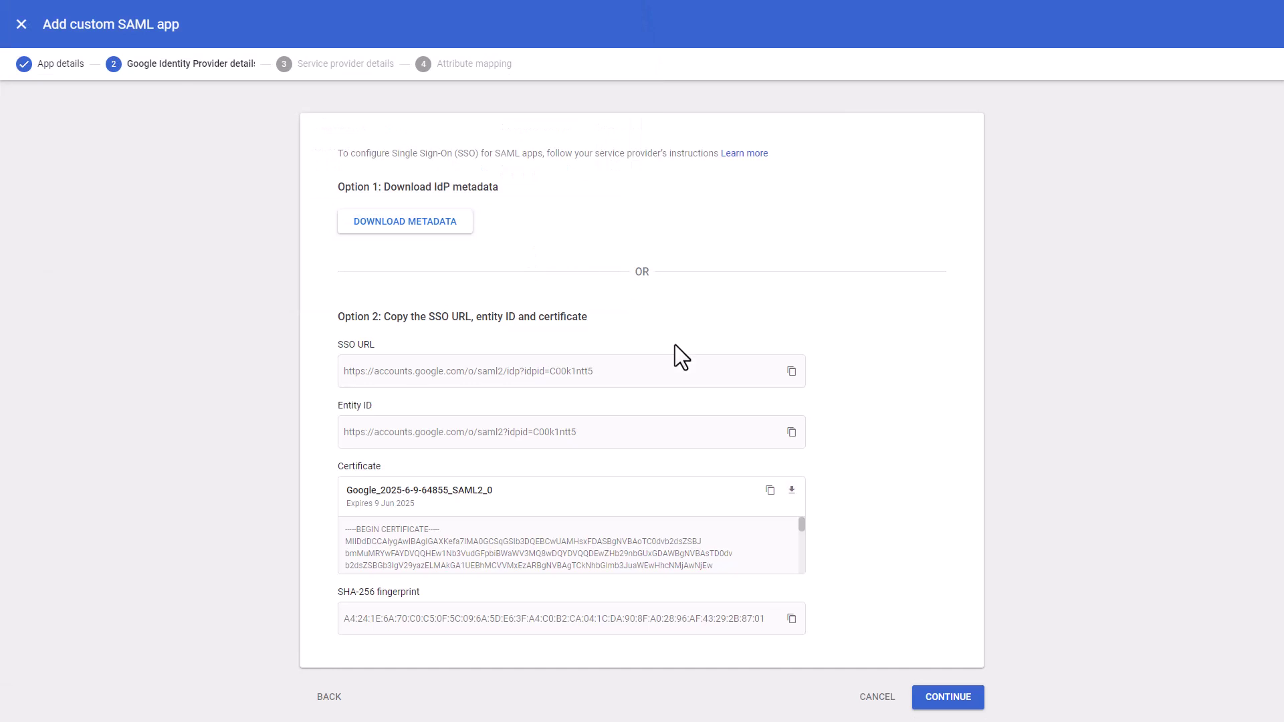
# Paste the Infor entity ID and ACS URL into the app, then finish the wizard.
pyautogui.click(947, 698)
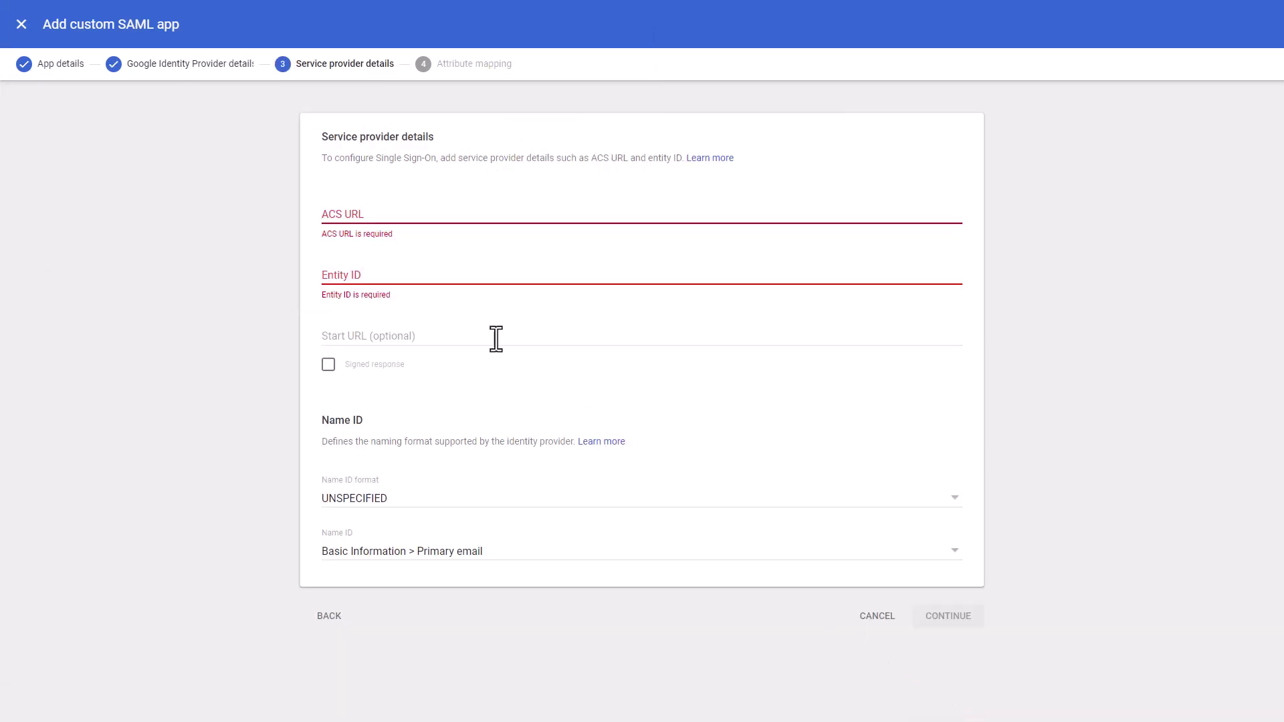
pyautogui.click(324, 277)
pyautogui.write('https://mingle-alb-stsruntimesvc.inforcloudsuite.com/inforsts/TDRVGDENA021_DEM/DF4747CD079144D6B255DDD665261958')
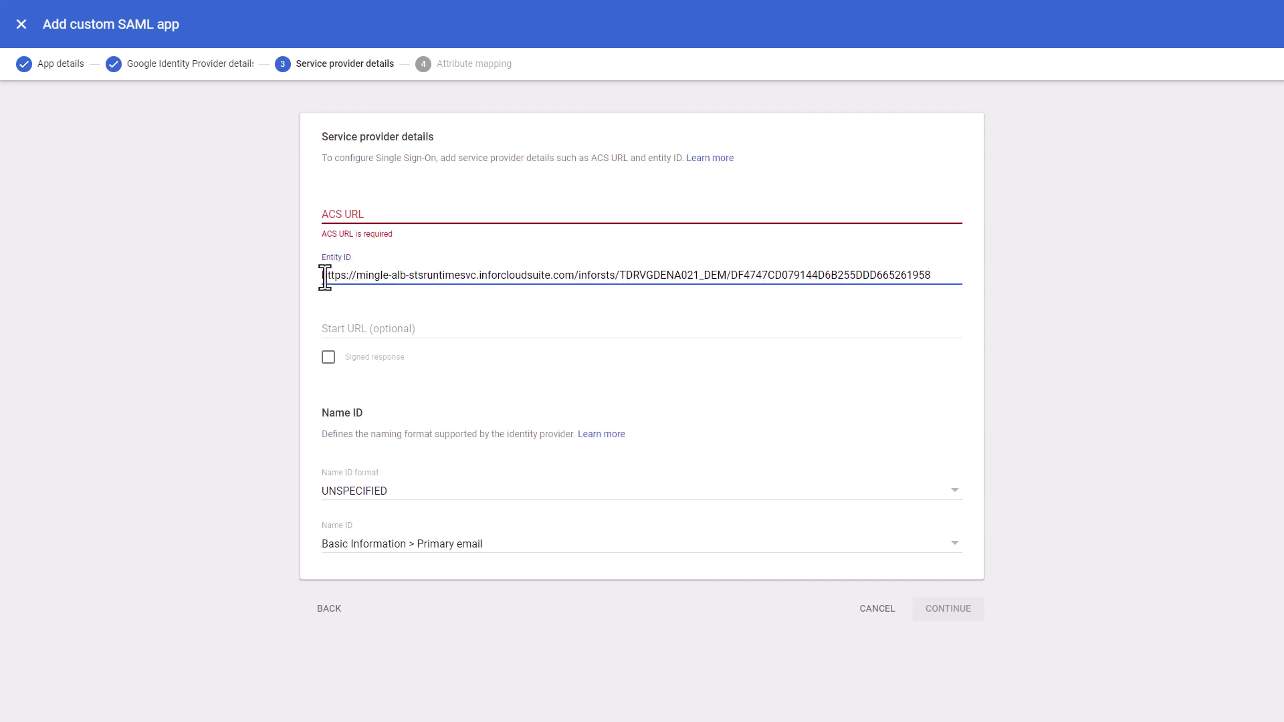
pyautogui.click(326, 216)
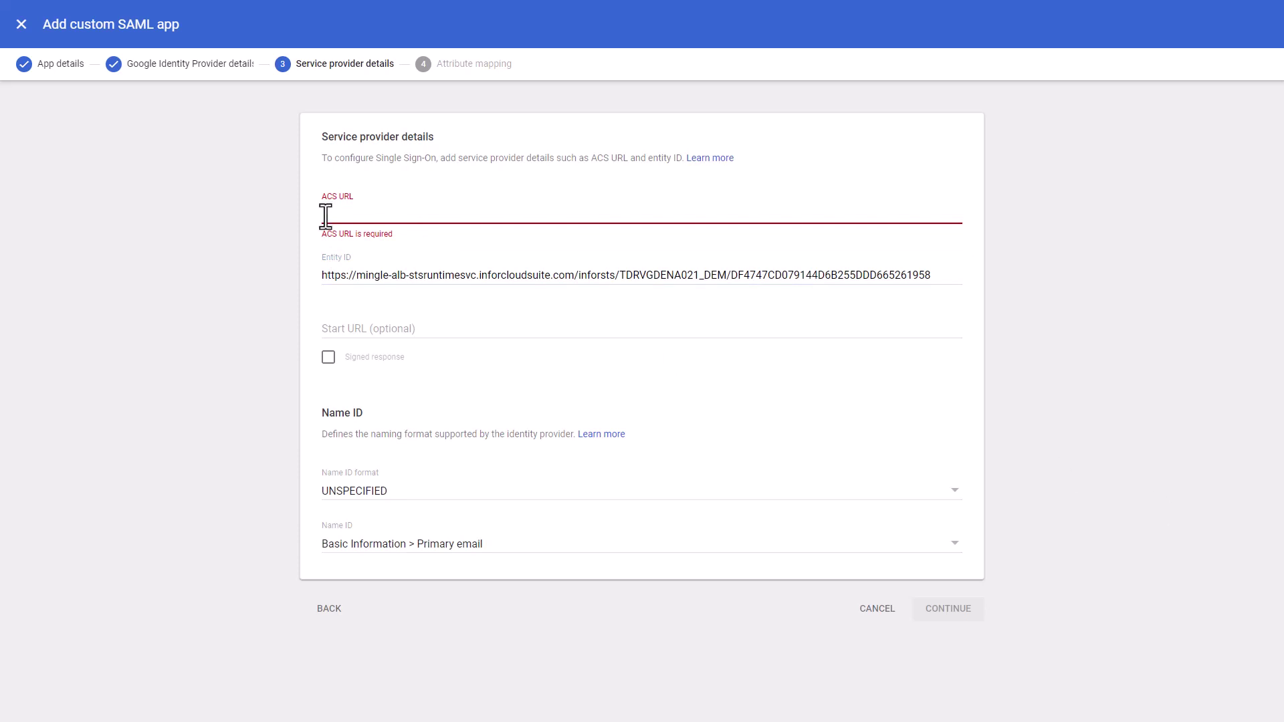
pyautogui.write('https://mingle-sso.inforcloudsuite.com/inforsts/TDRVGDENA021_DEM/DF4747CD079144D6B255DDD665261958/sp/samlSSO')
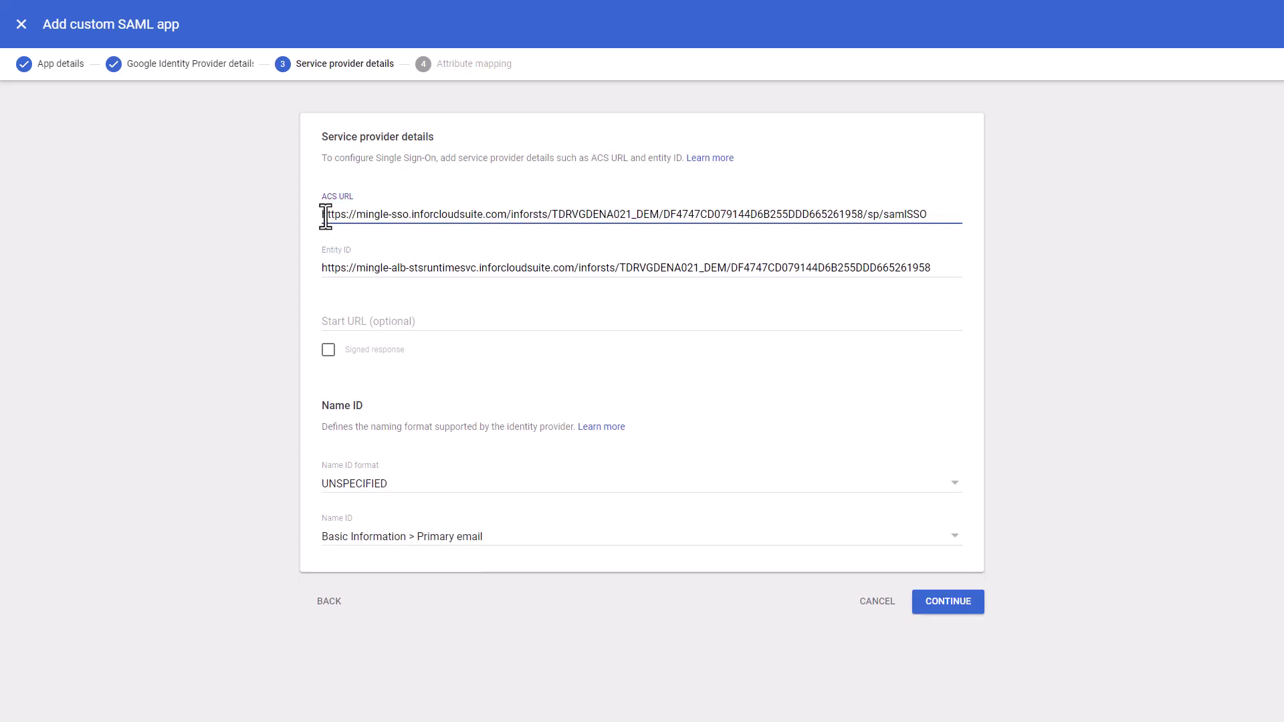
pyautogui.click(946, 609)
pyautogui.click(949, 455)
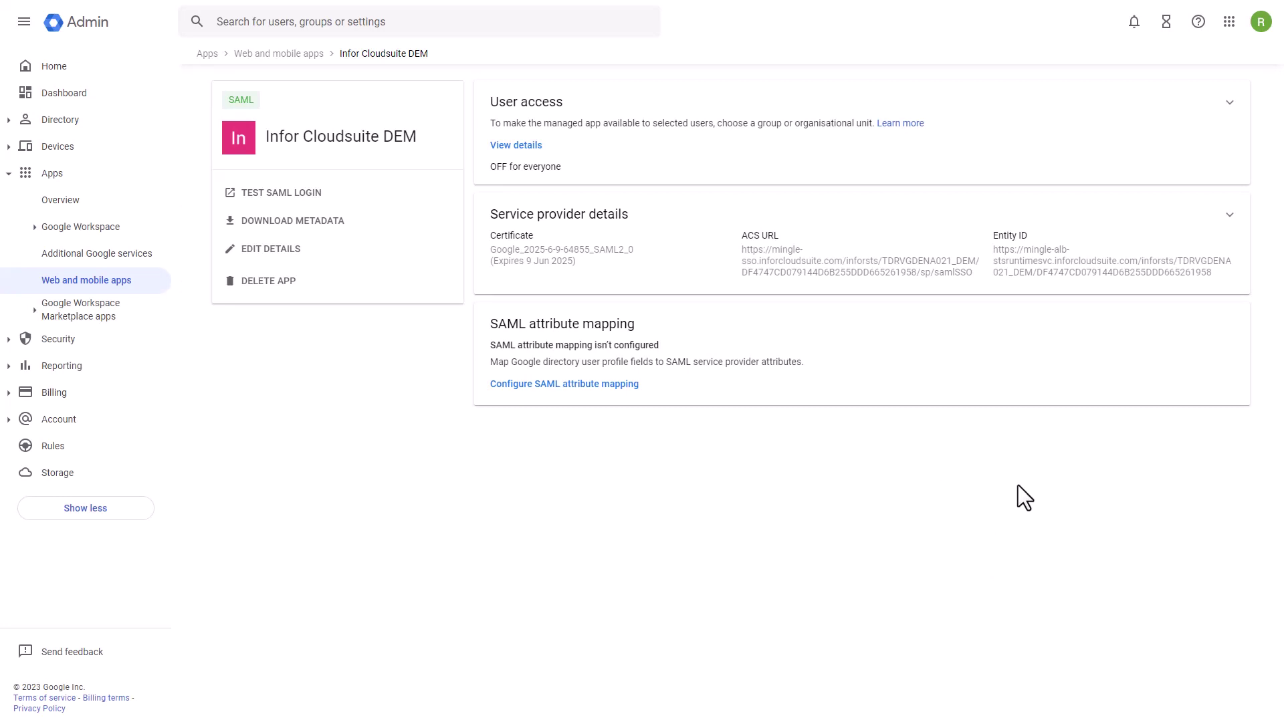
# Set the Infor Cloudsuite DEM user access to ON for everyone and save.
pyautogui.click(1230, 115)
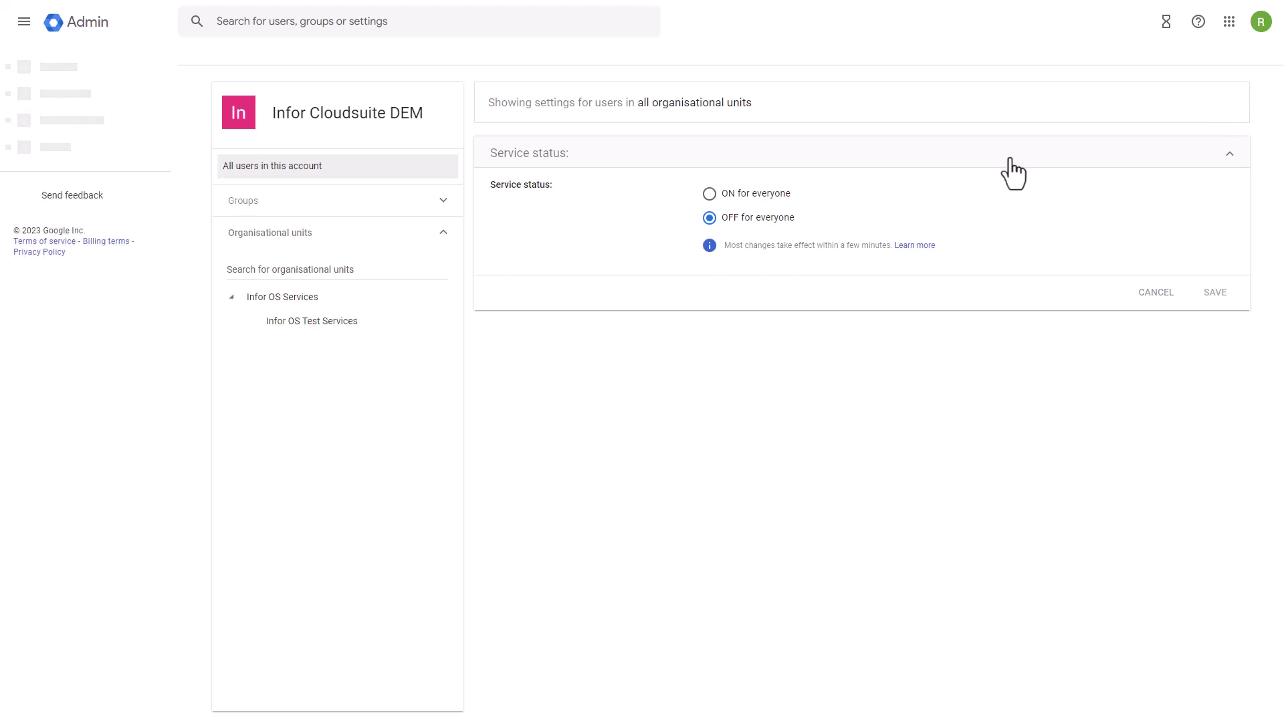
pyautogui.click(709, 194)
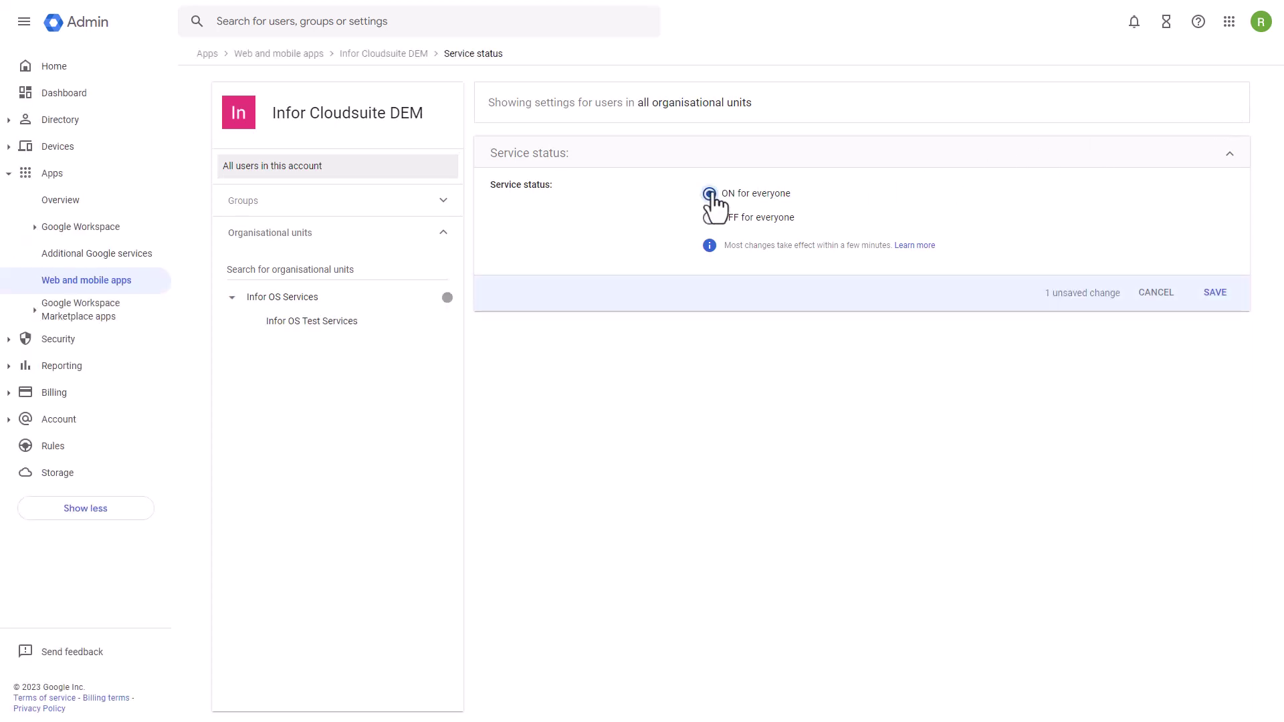
pyautogui.click(1215, 294)
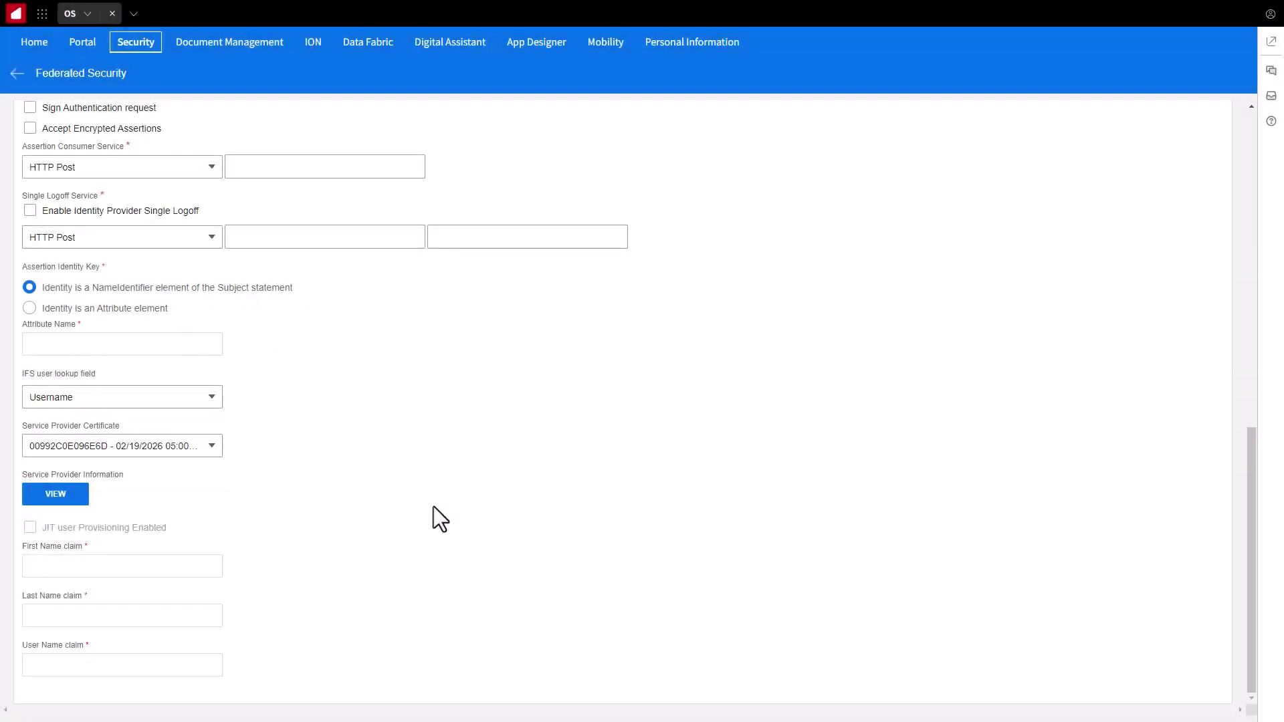
# Import Google's IdP metadata from GoogleIDPMetadata.xml into the SAML 2.0 form.
pyautogui.scroll(15, 433, 507)
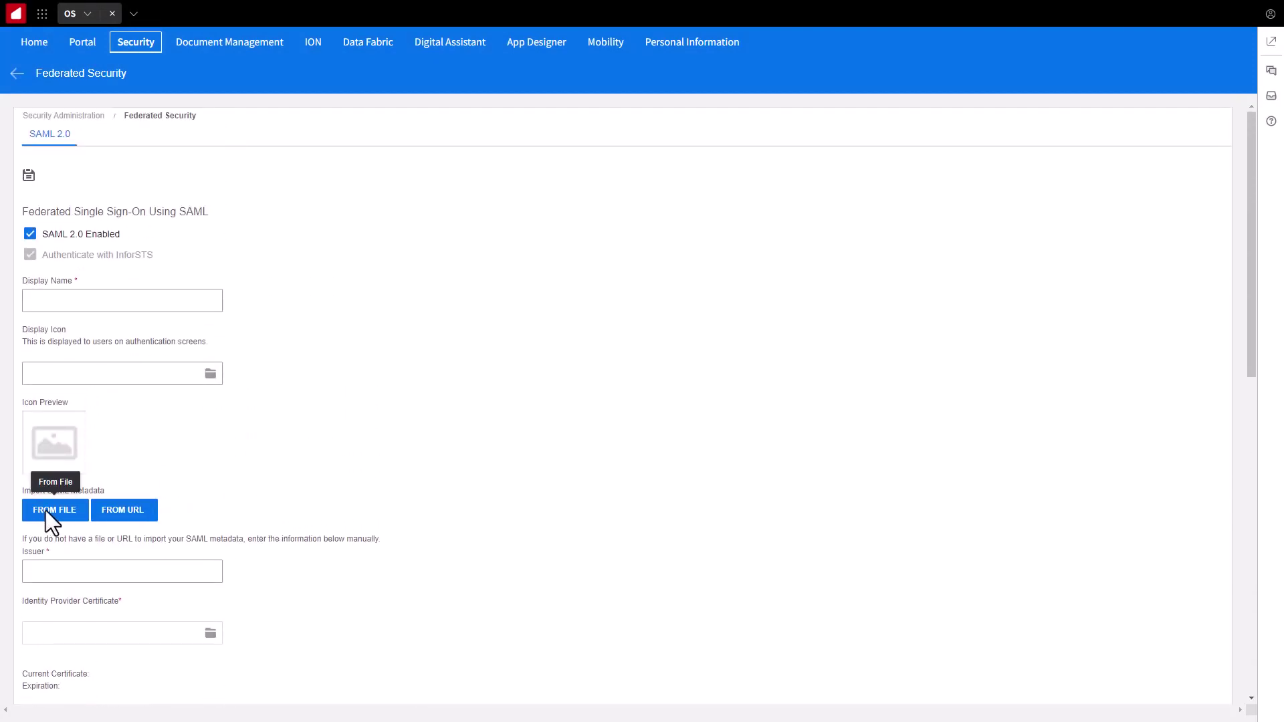
pyautogui.click(45, 511)
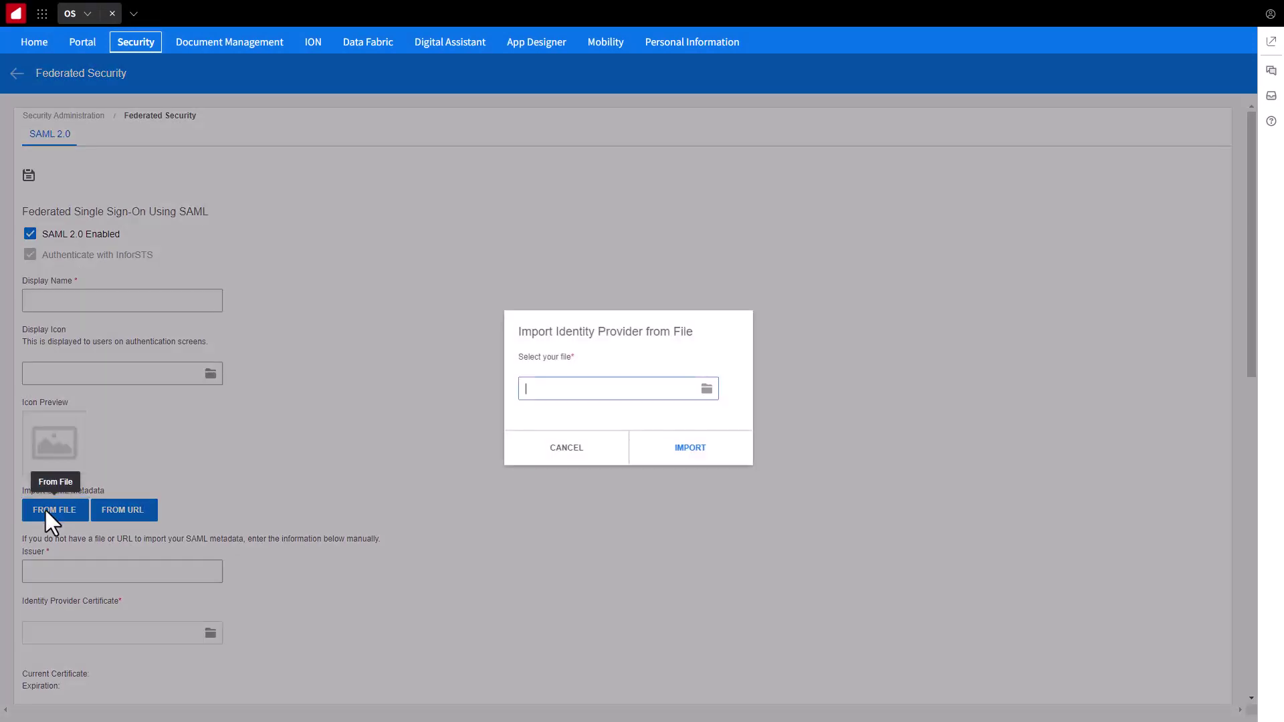
pyautogui.click(705, 390)
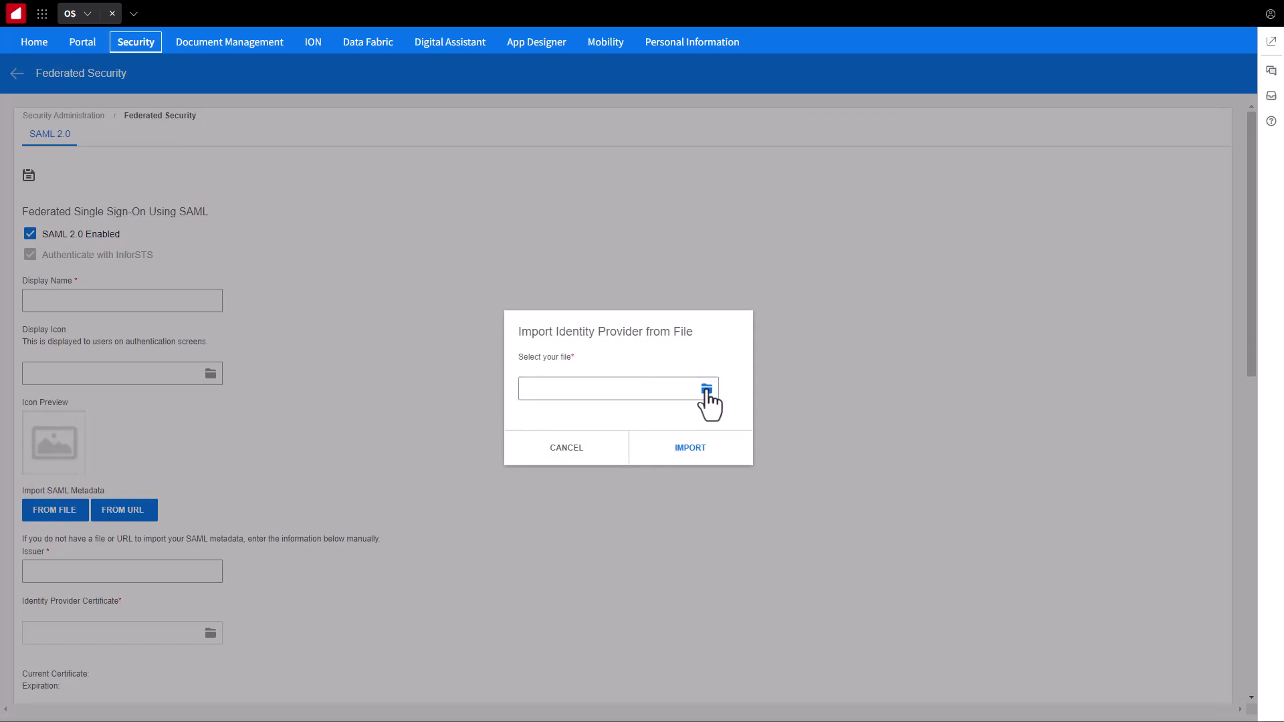
pyautogui.click(706, 390)
pyautogui.click(420, 127)
pyautogui.click(528, 183)
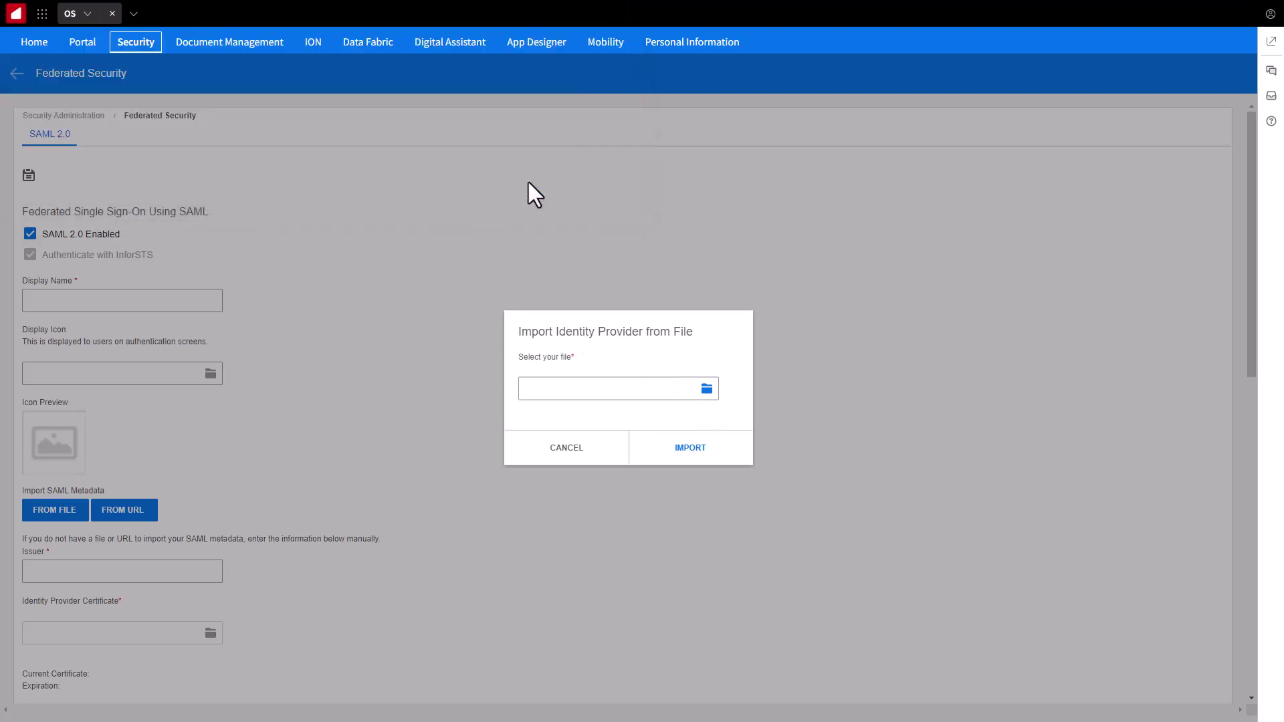
pyautogui.click(688, 460)
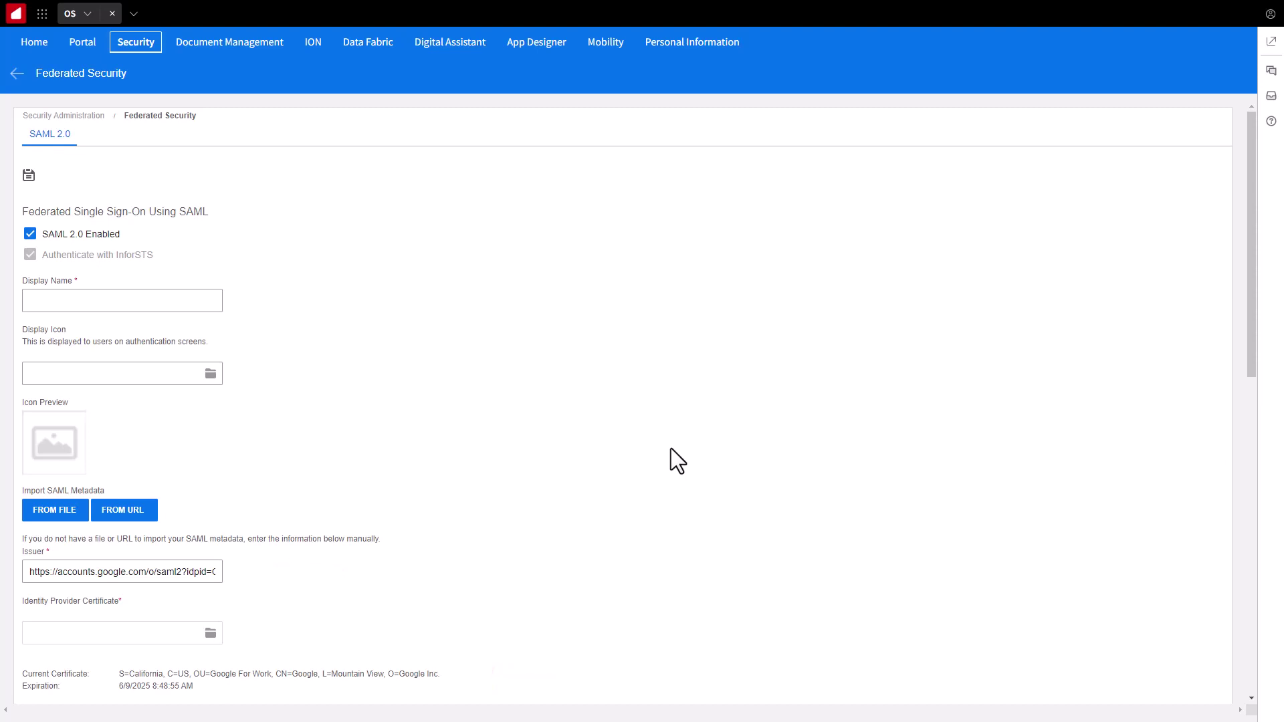
# Give the identity provider the display name 'Google' and save the SAML settings.
pyautogui.click(104, 298)
pyautogui.write('Google')
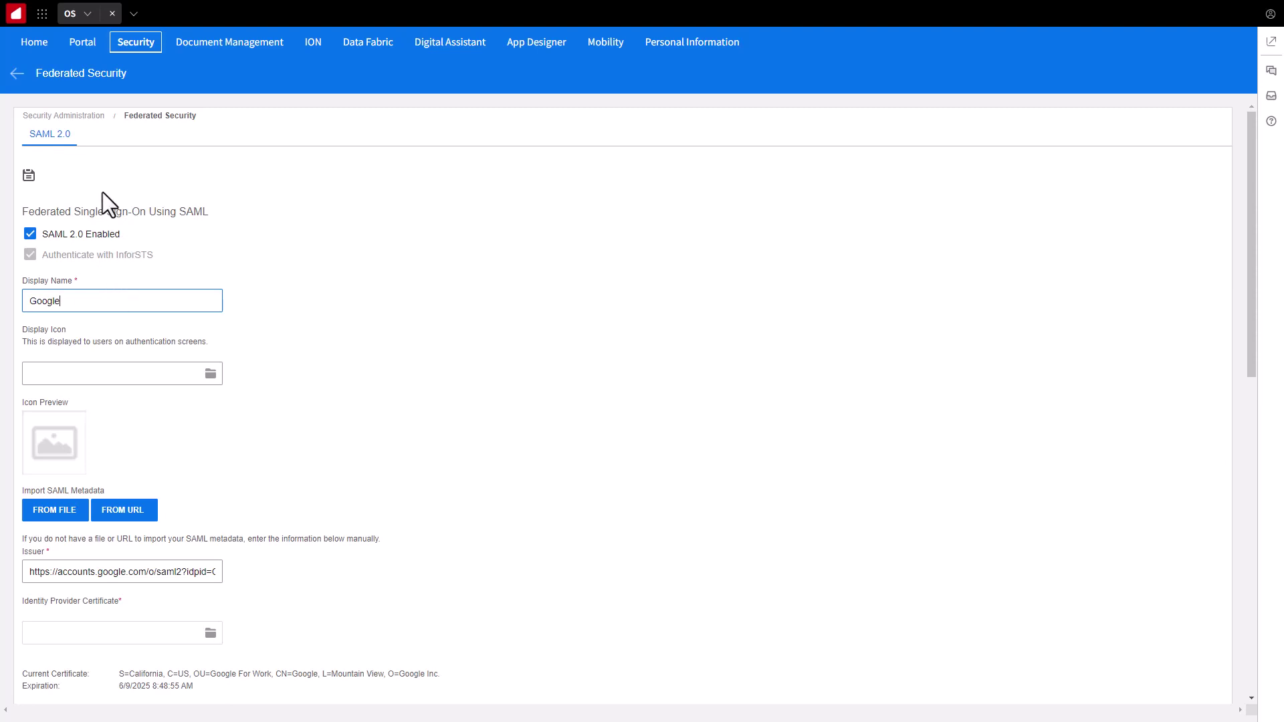
pyautogui.click(29, 175)
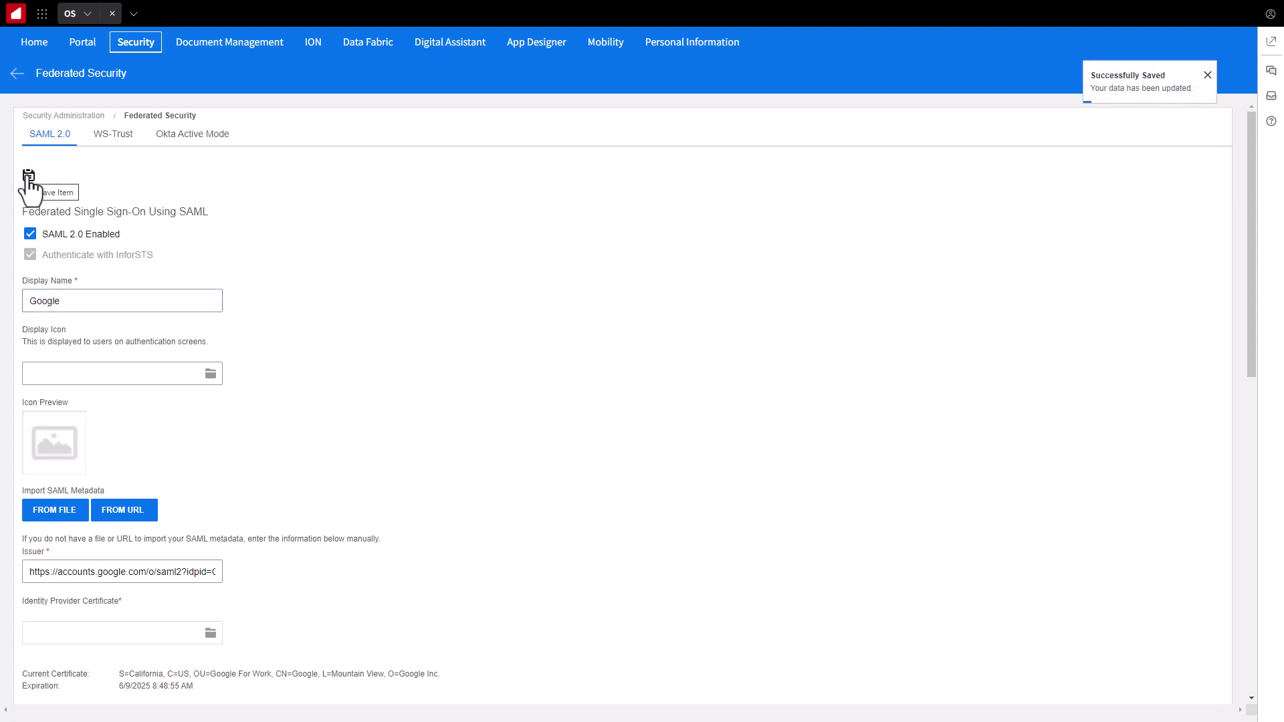
# Enable 'Allow users to choose the authentication mode' in Authentication URL Options and save.
pyautogui.click(17, 73)
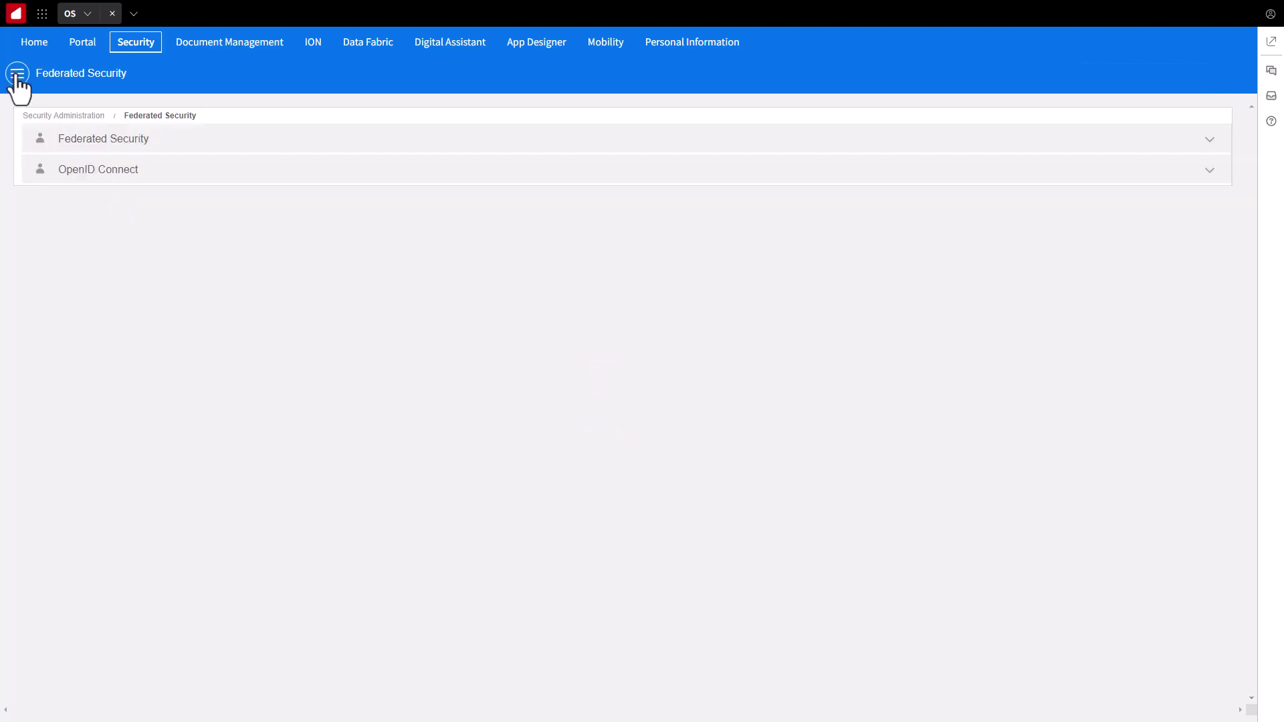
pyautogui.click(17, 74)
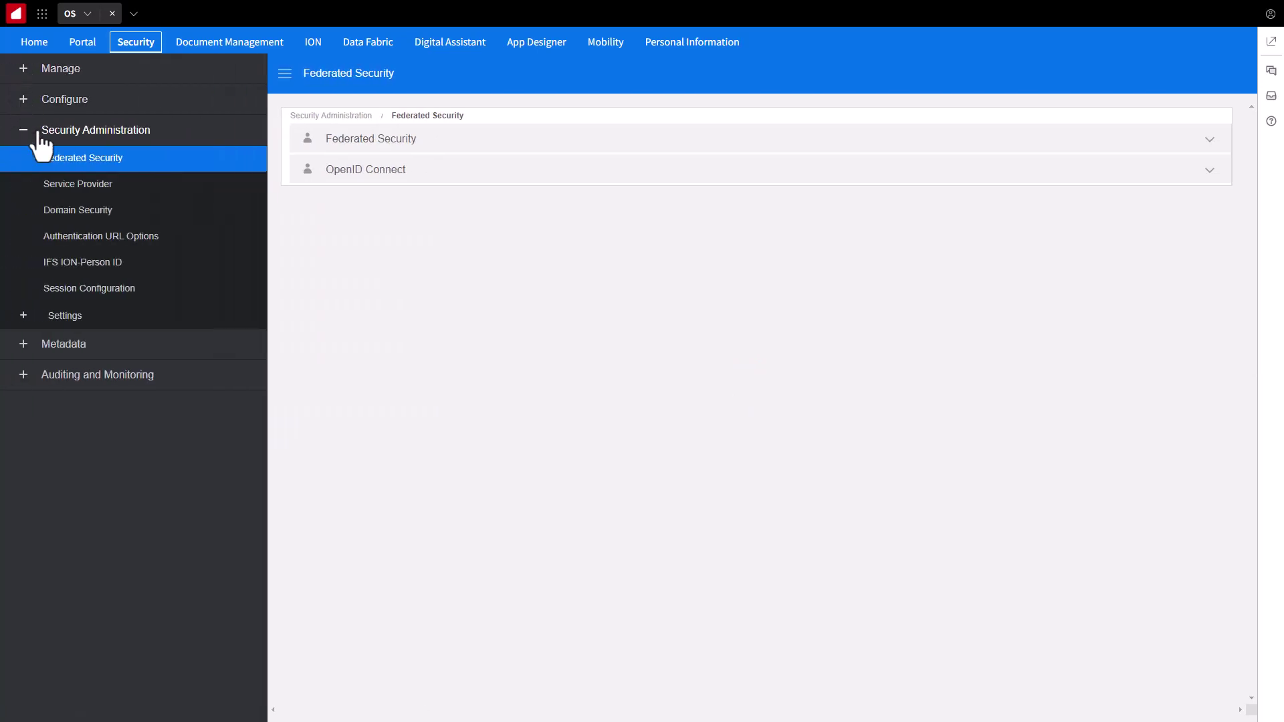
pyautogui.click(90, 236)
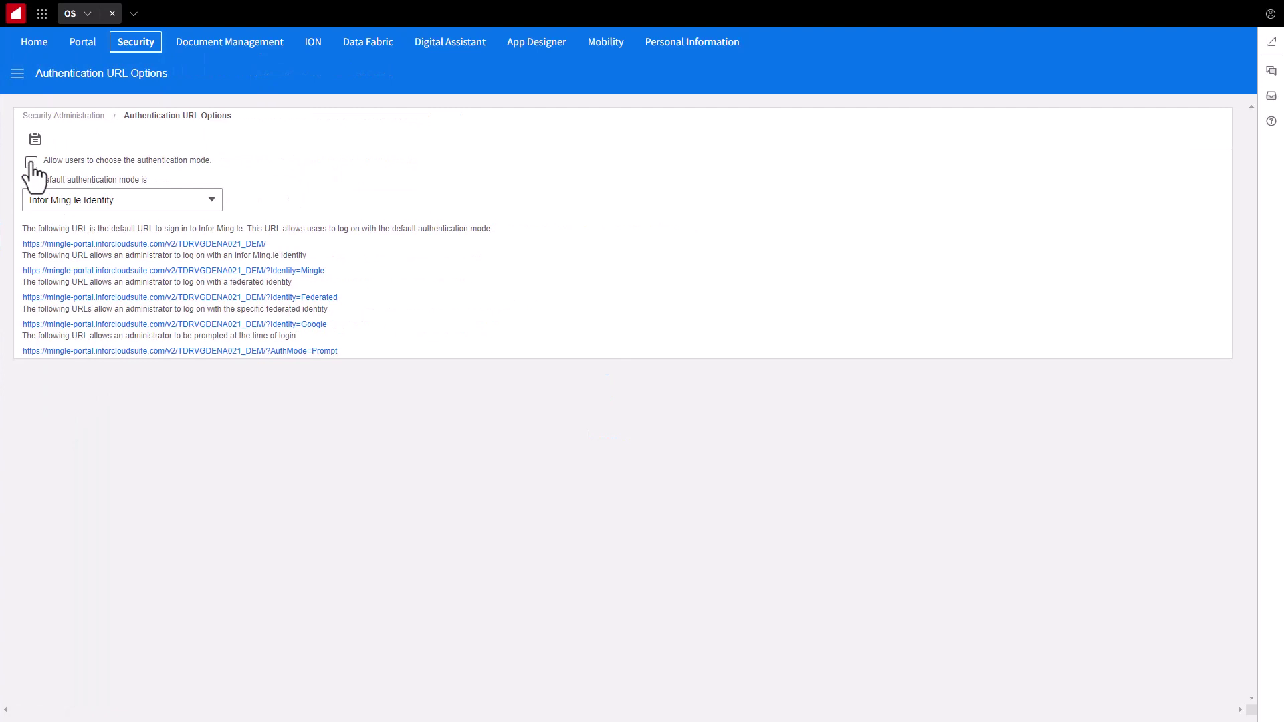
pyautogui.click(31, 163)
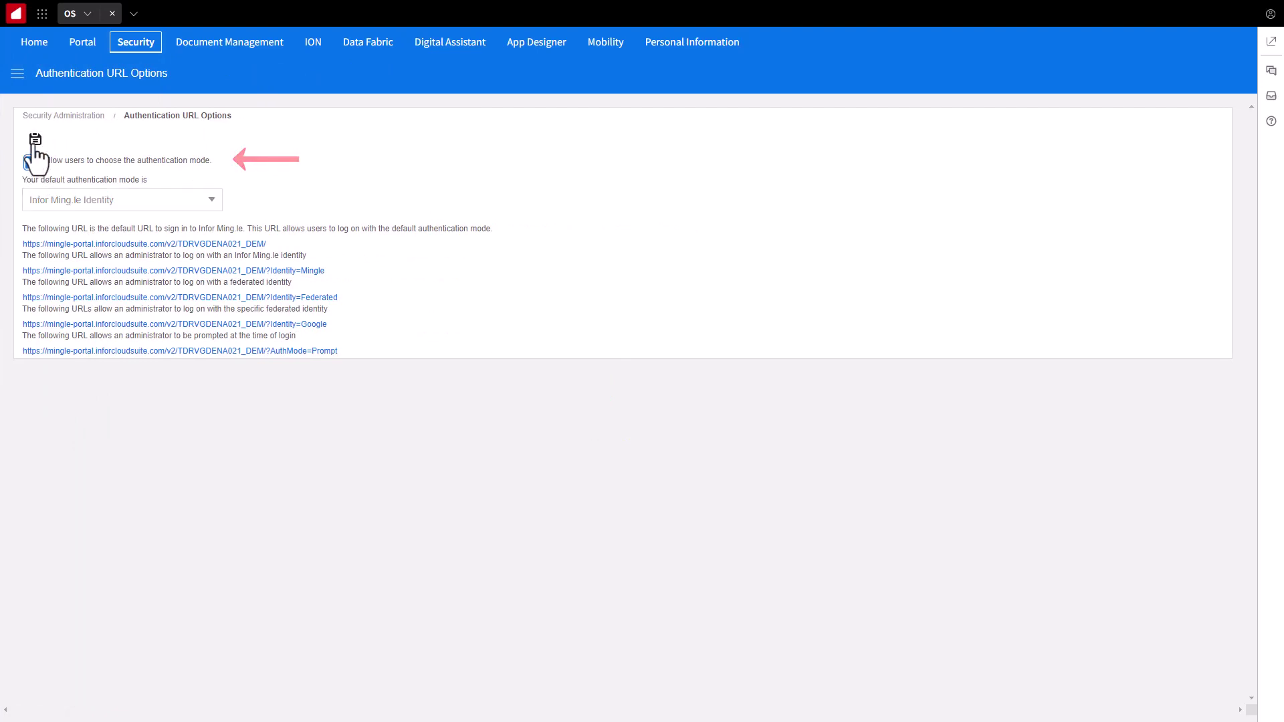
pyautogui.click(35, 141)
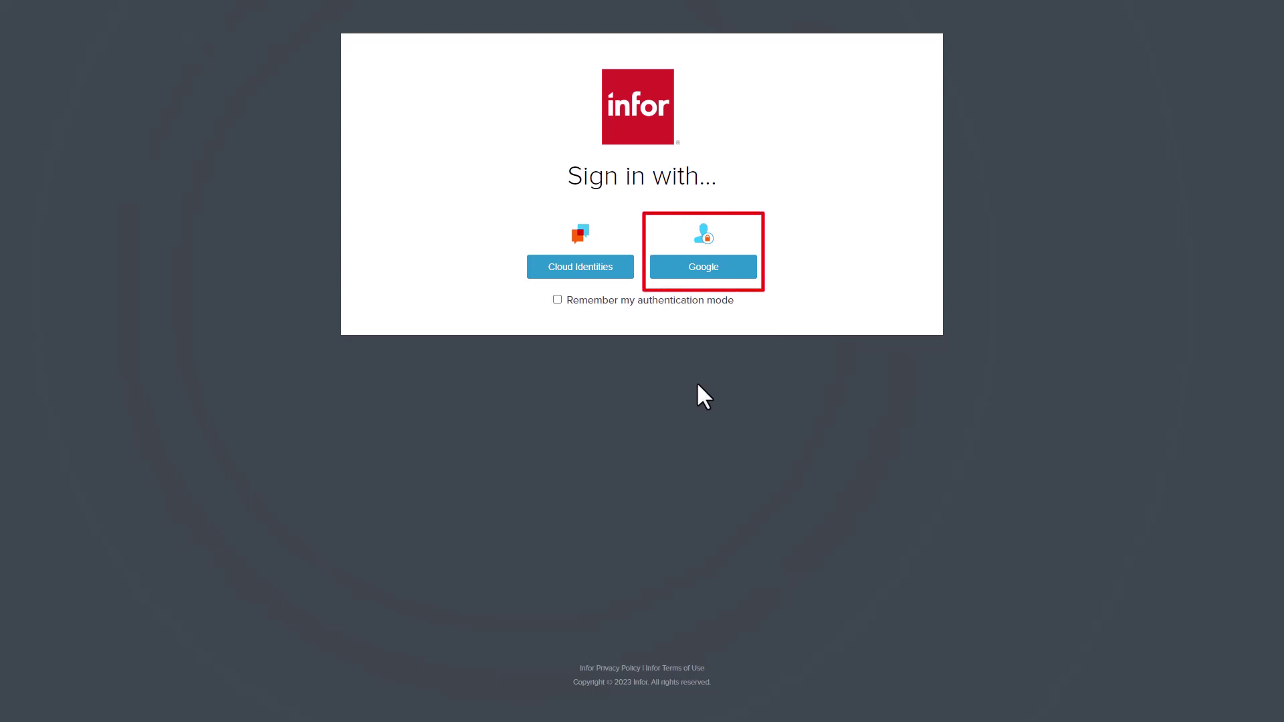
# Choose Google on the Infor sign-in screen, then pick Use another account.
pyautogui.click(702, 266)
pyautogui.click(587, 400)
# Sign in to Google with the saved admin account's e-mail and paste its password.
pyautogui.click(564, 345)
pyautogui.click(563, 344)
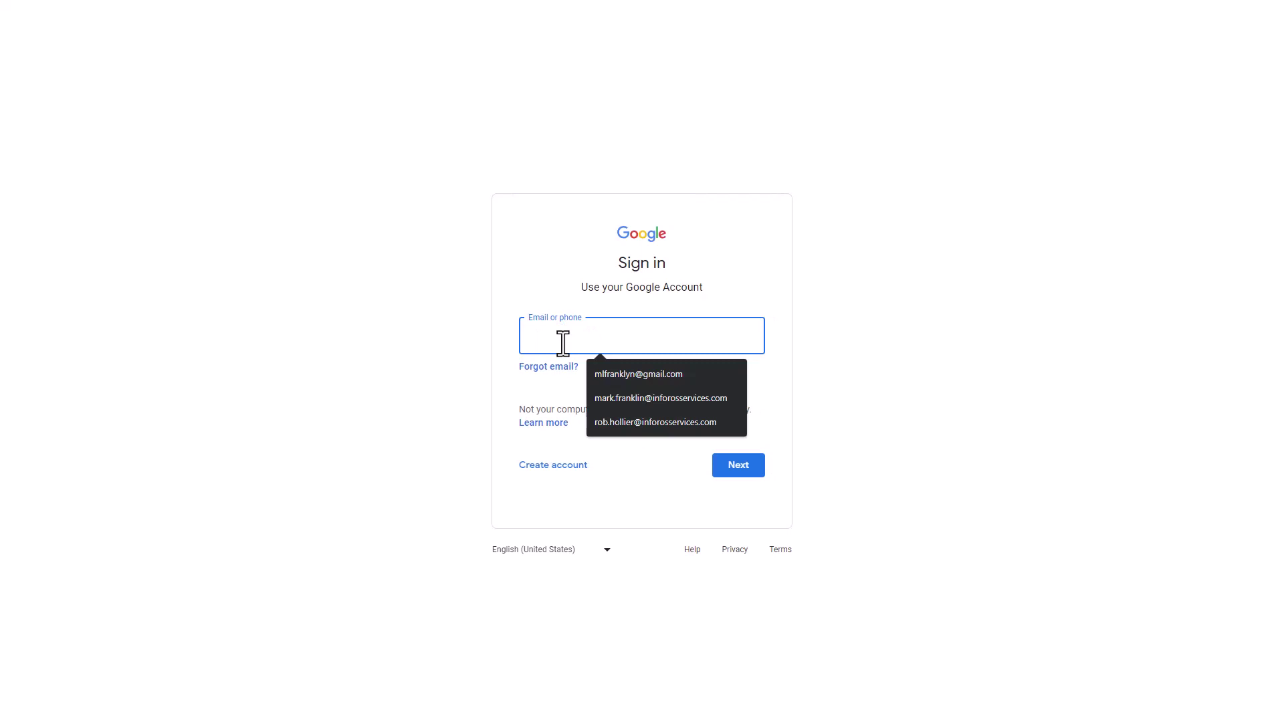
pyautogui.click(651, 422)
pyautogui.click(734, 470)
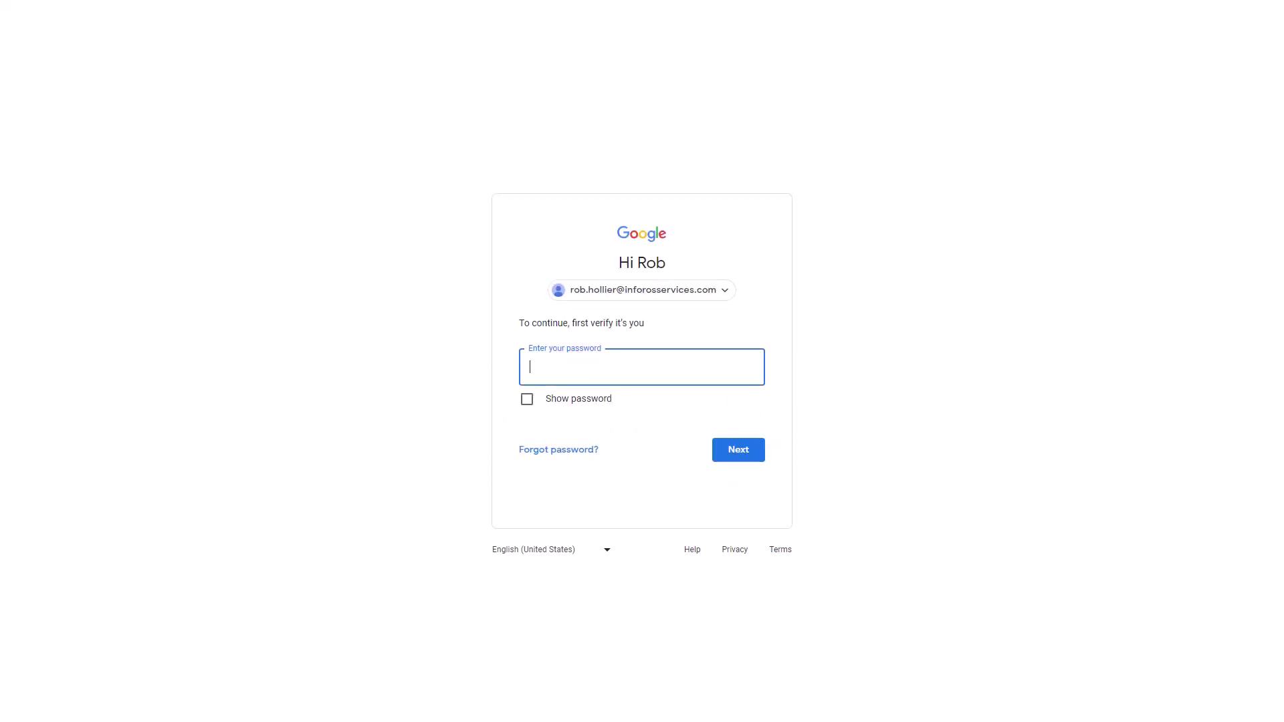
pyautogui.hotkey('ctrl', 'v')
pyautogui.click(738, 451)
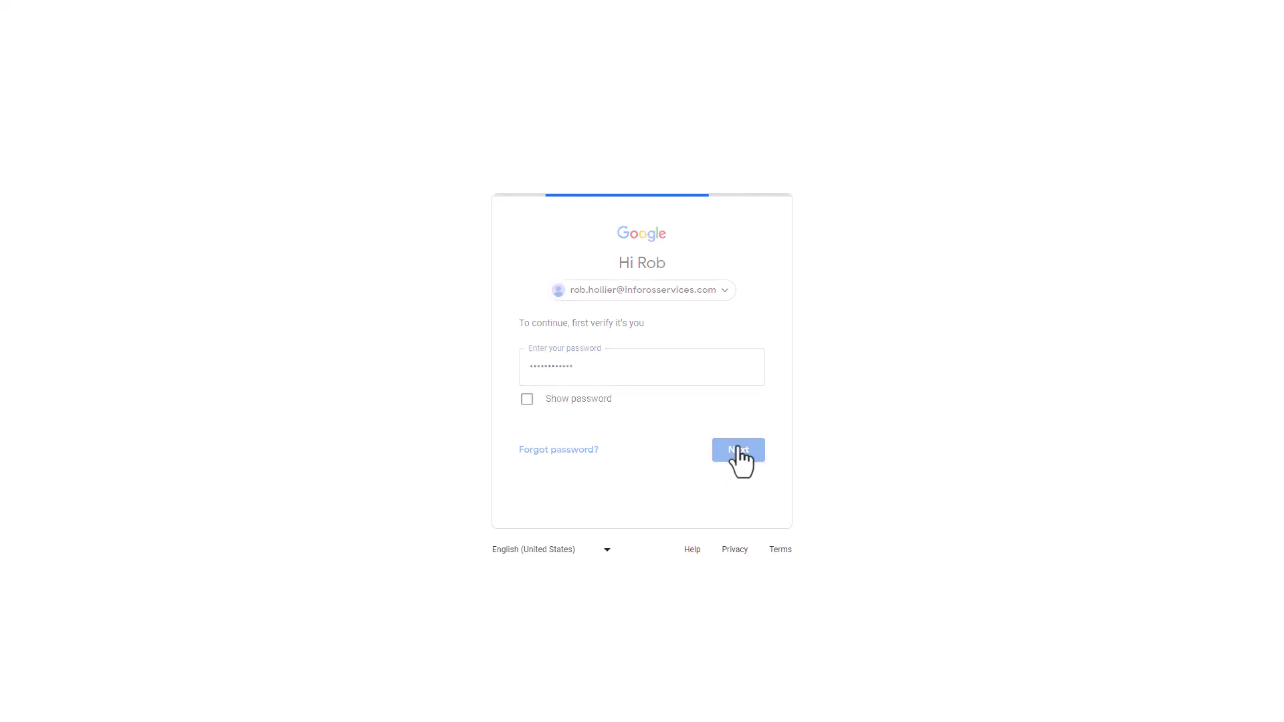